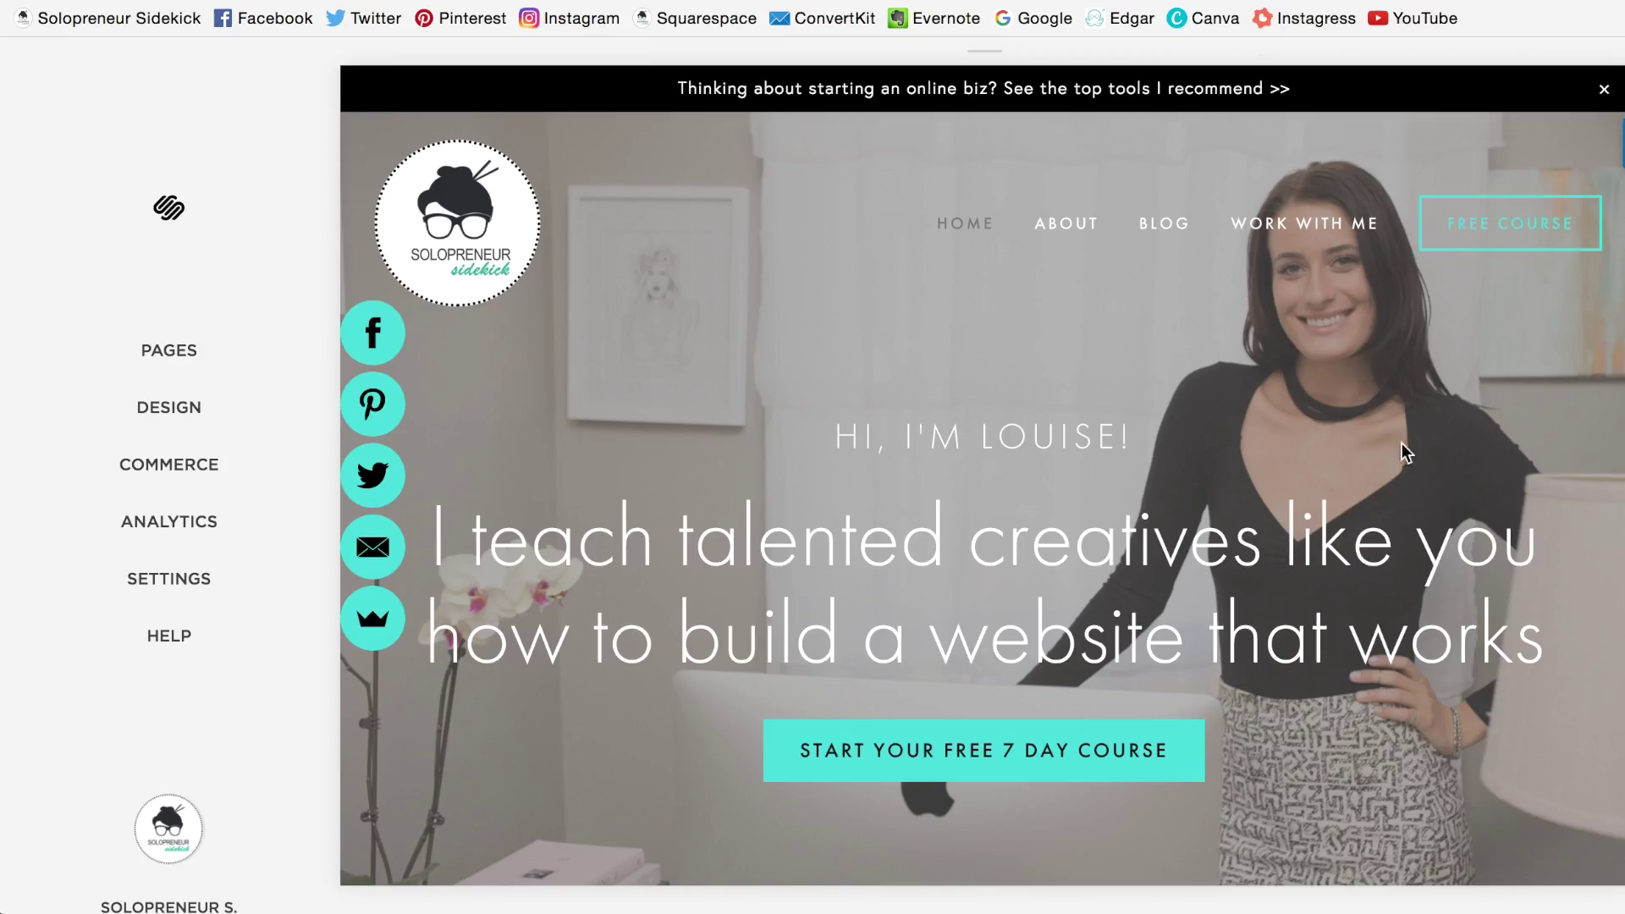
Step: Go to the site's Connected Accounts settings page
mouse_move(1179, 538)
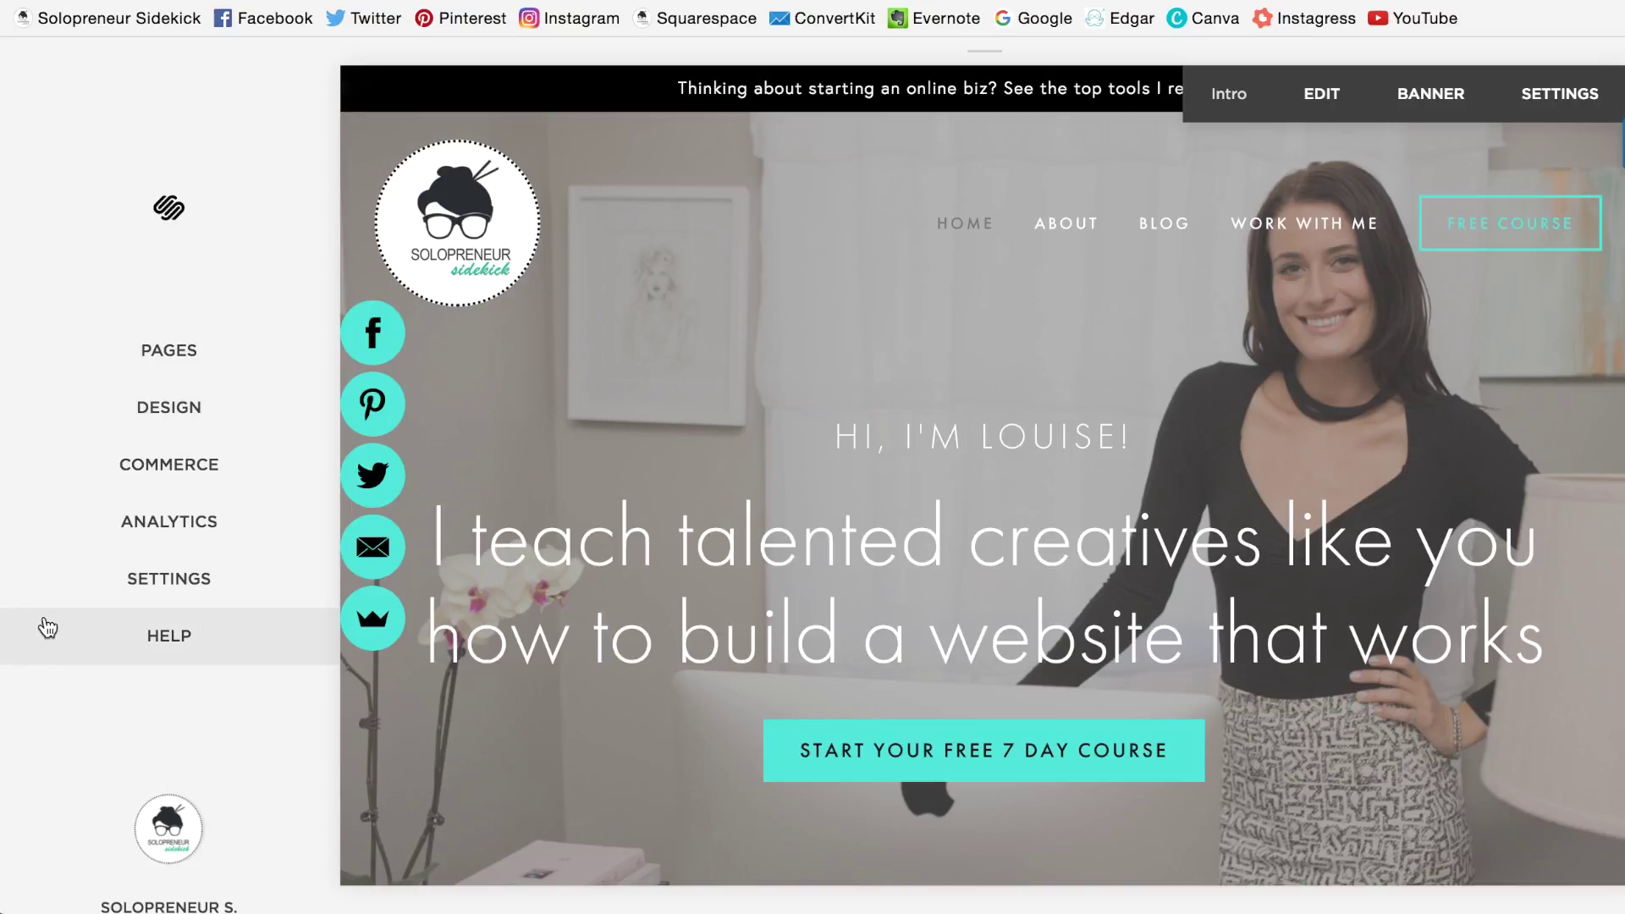
left_click(215, 587)
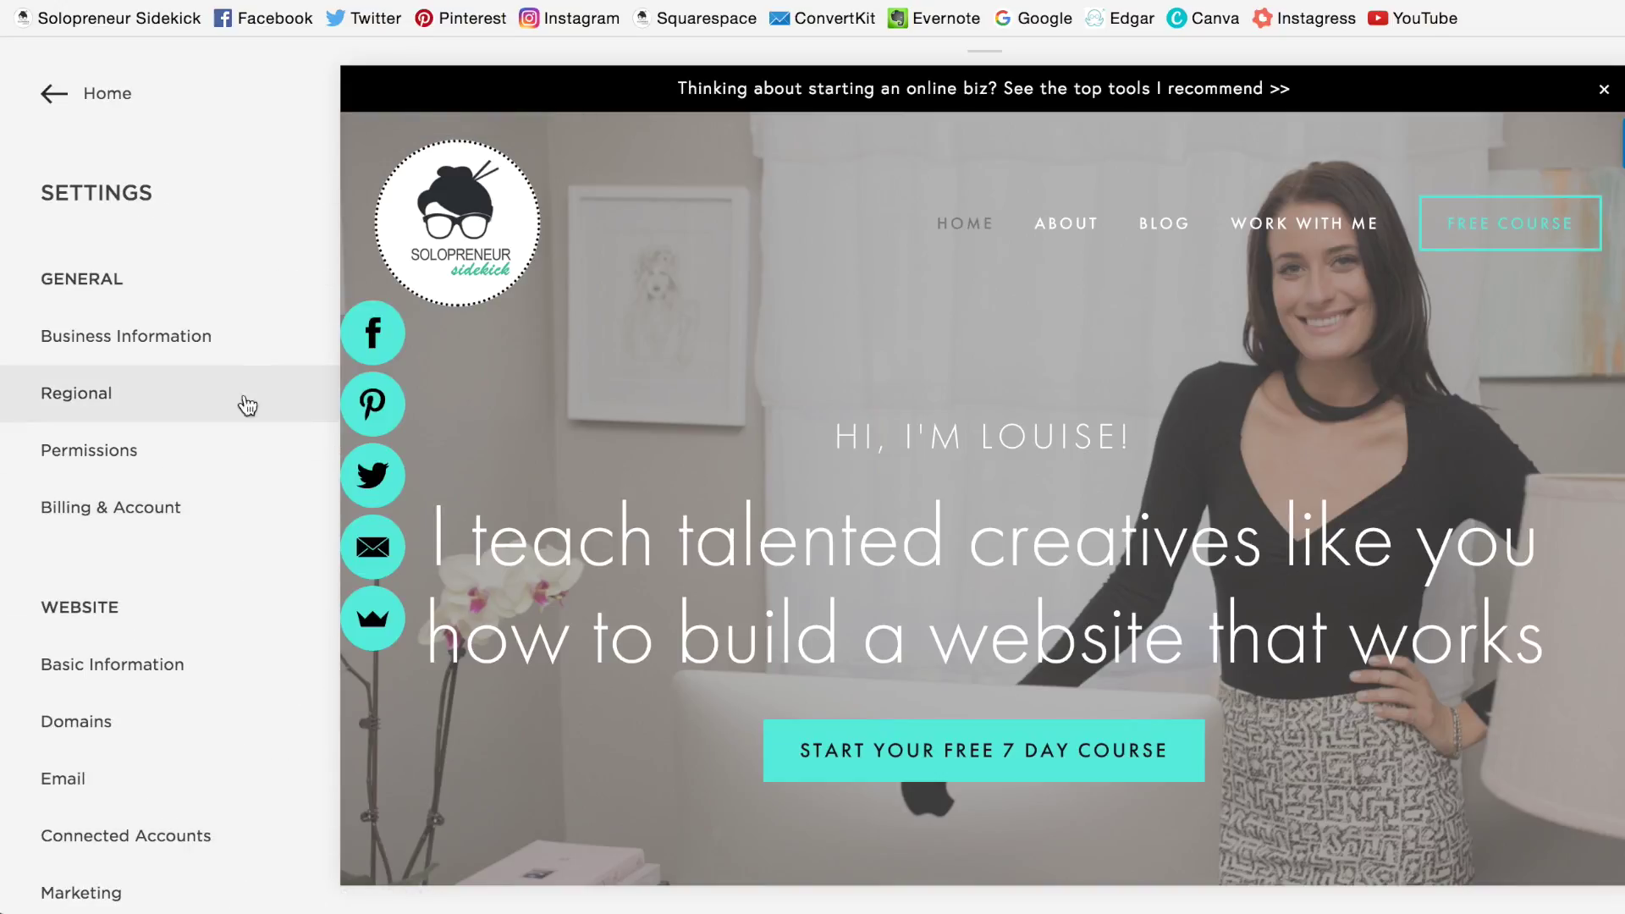
scroll(249, 393, "down", 3)
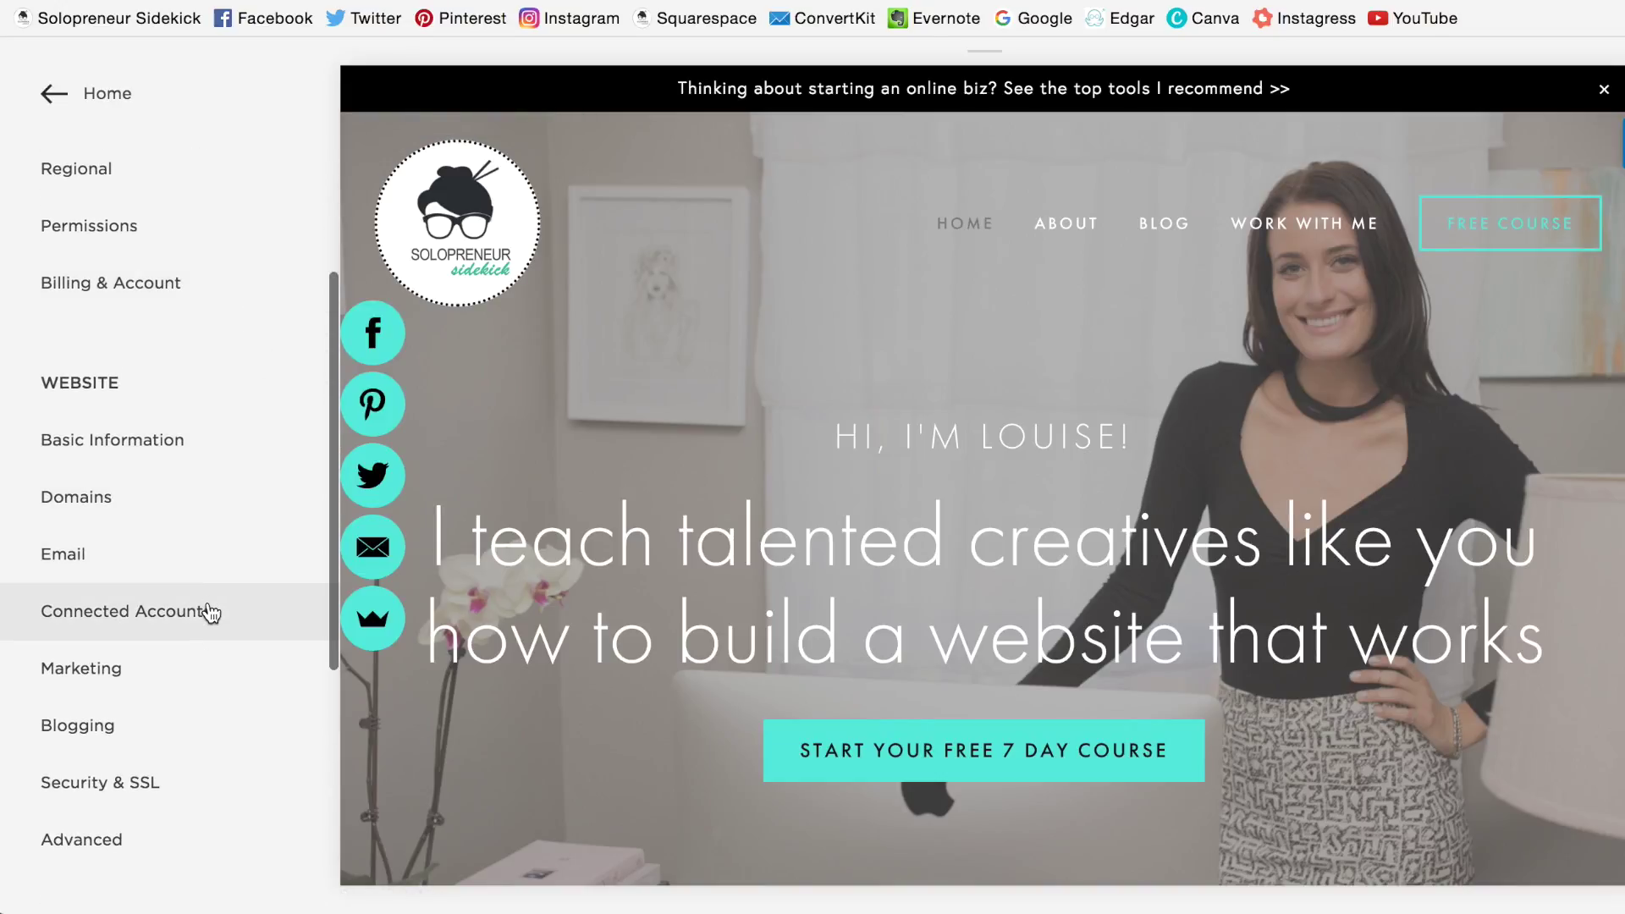
left_click(208, 613)
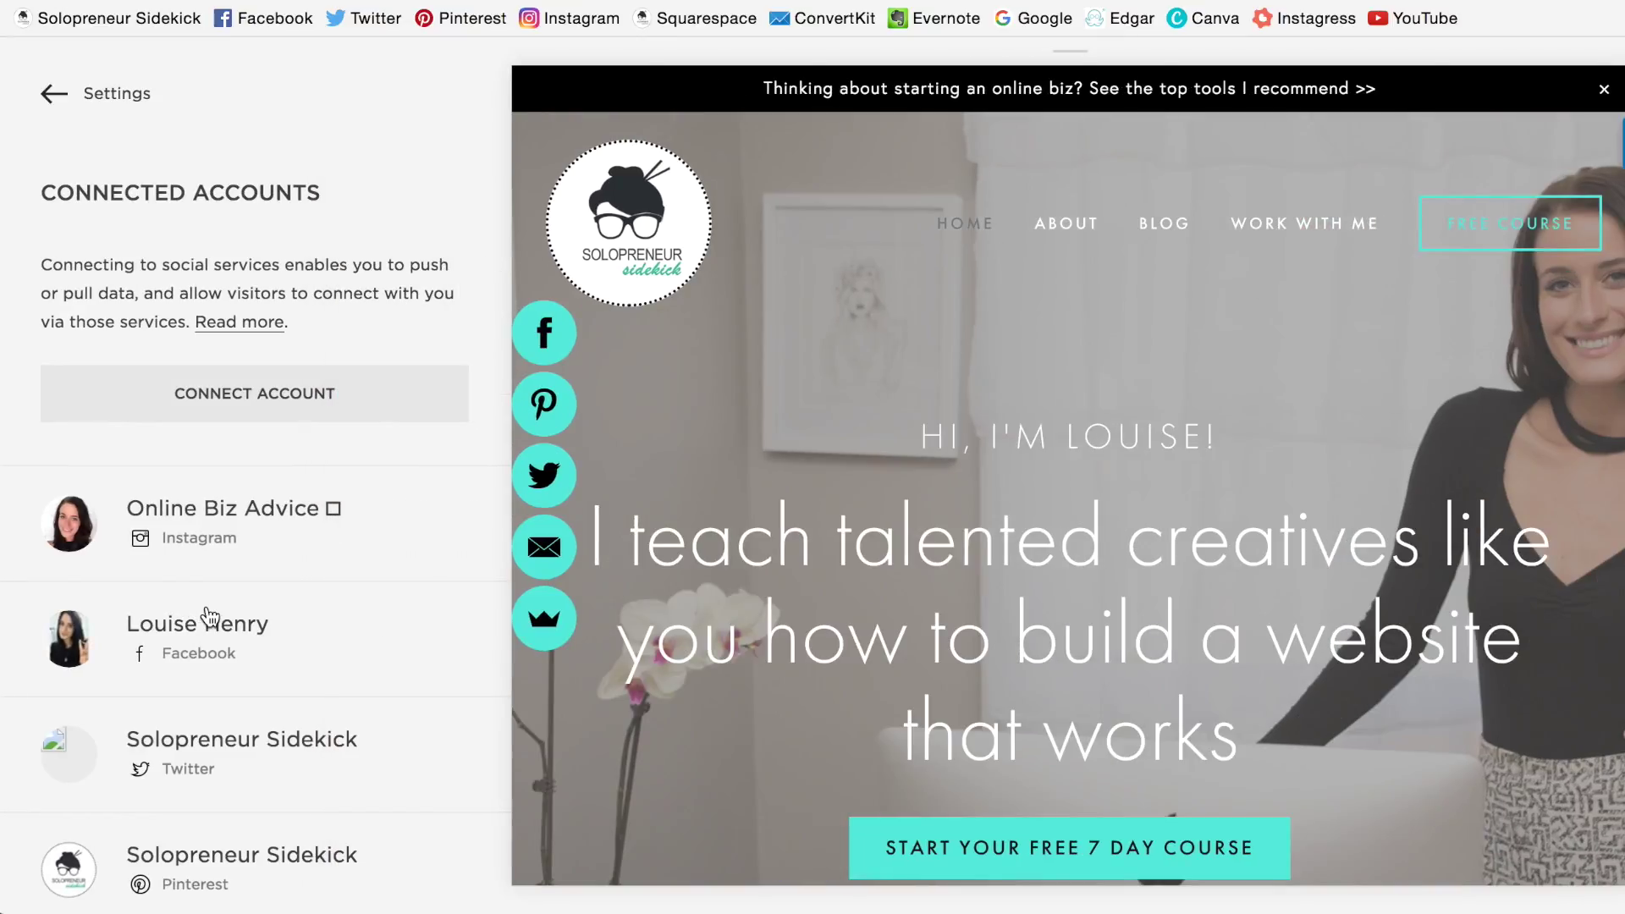
Step: Pick Pinterest in the account picker and confirm Pinterest is already linked alongside Instagram, Facebook and Twitter
left_click(288, 392)
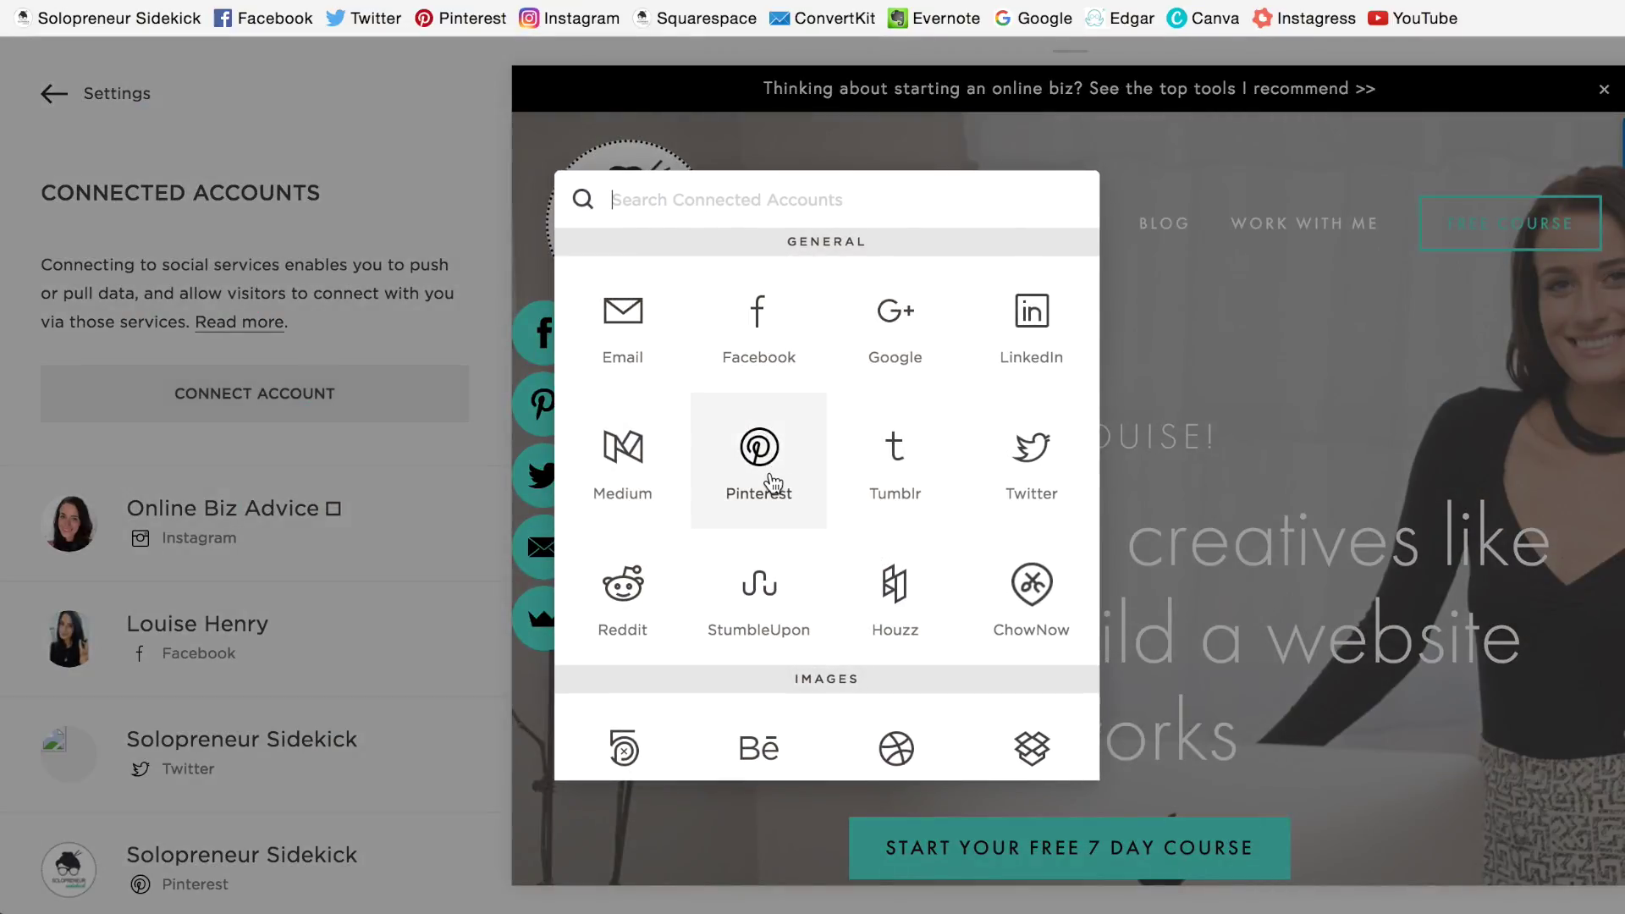
left_click(368, 254)
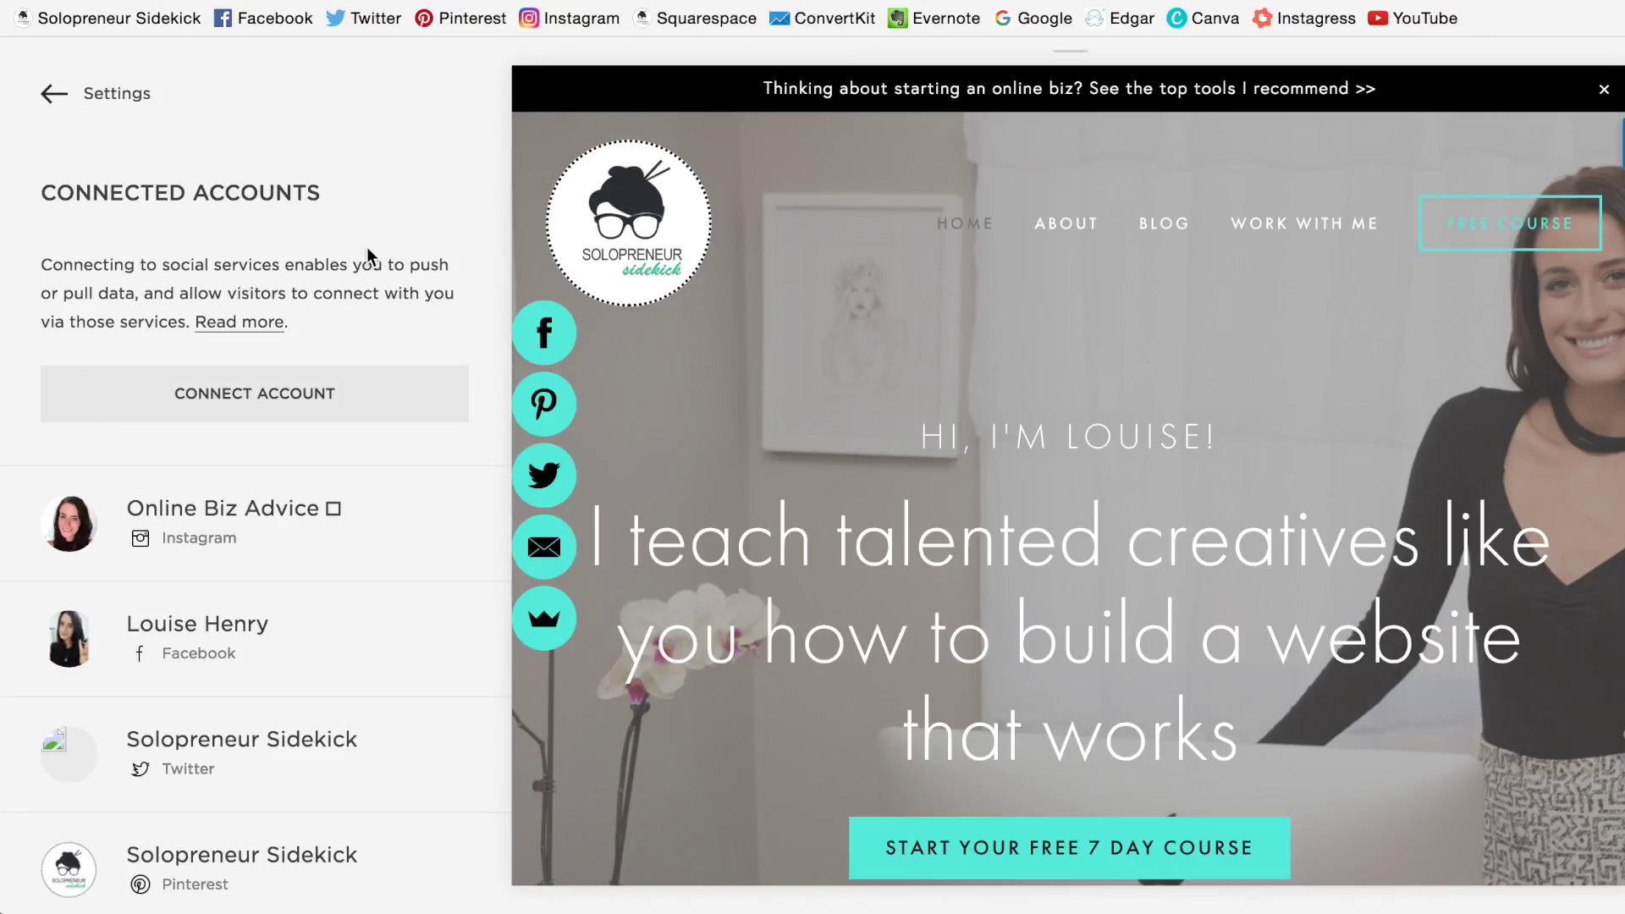
scroll(367, 254, "down", 2)
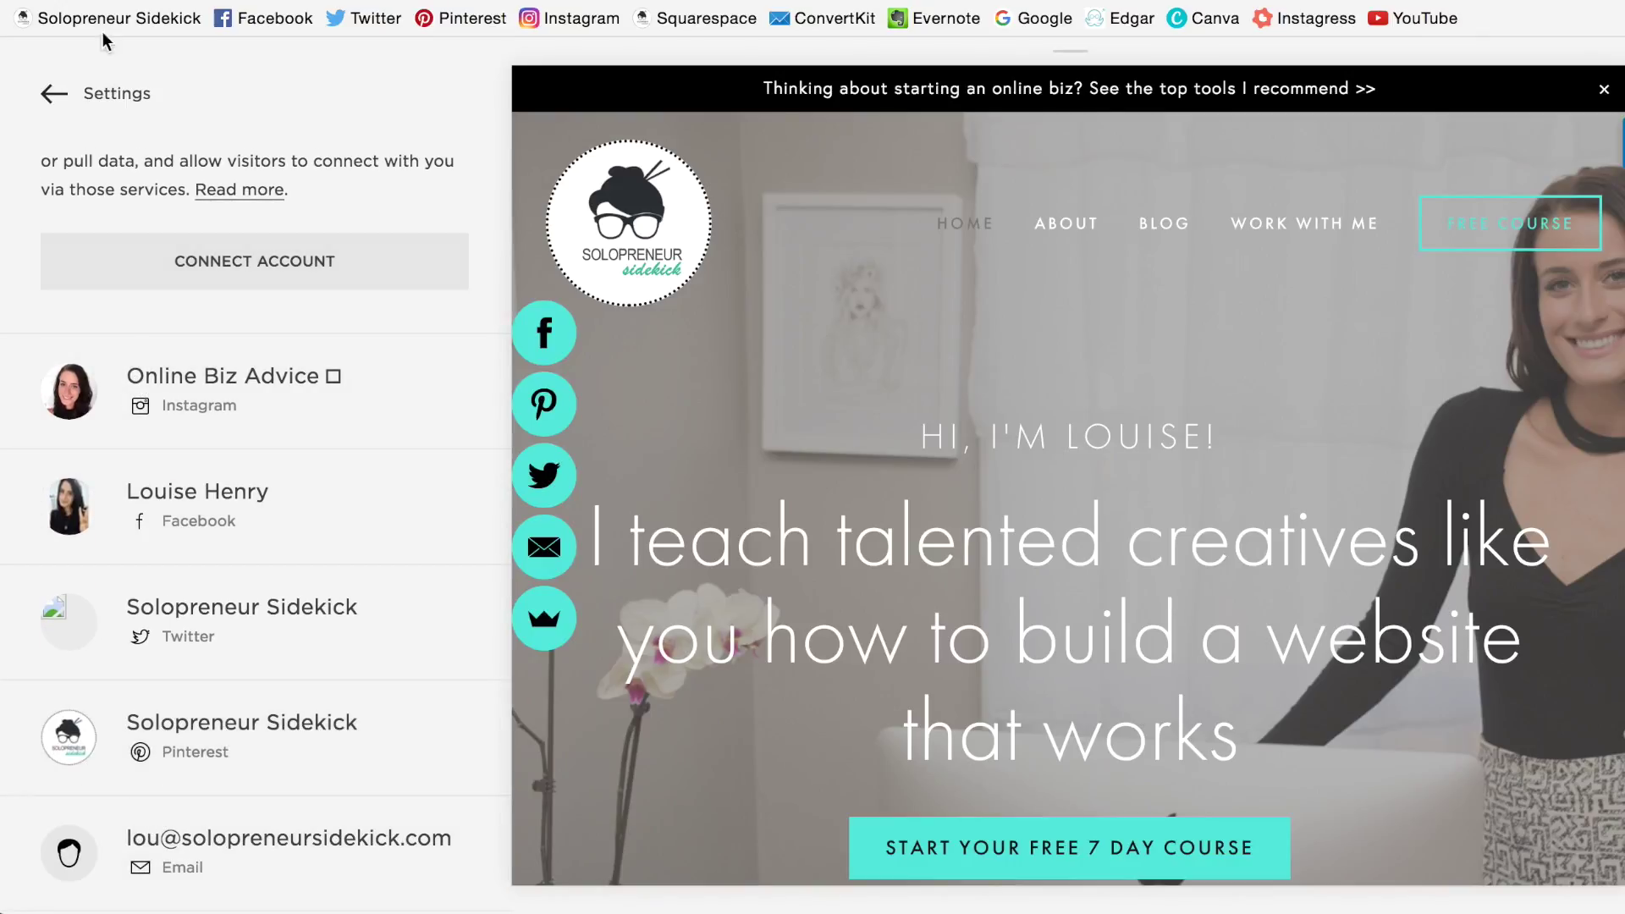
Step: Navigate to Settings > Marketing > Pin It Buttons
left_click(48, 94)
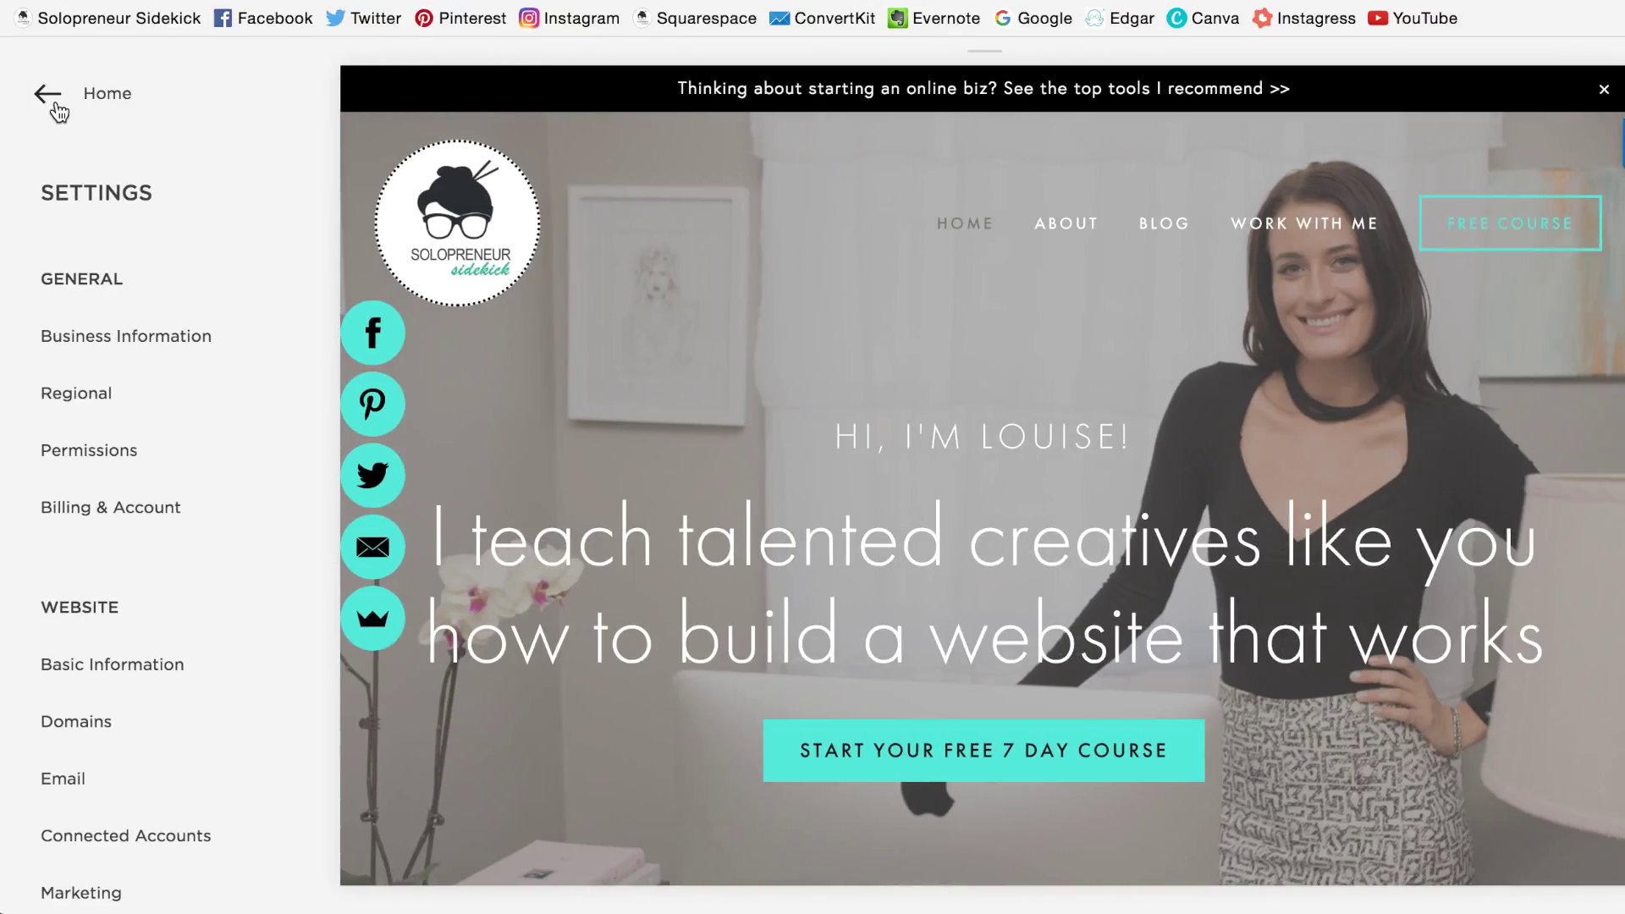
left_click(55, 102)
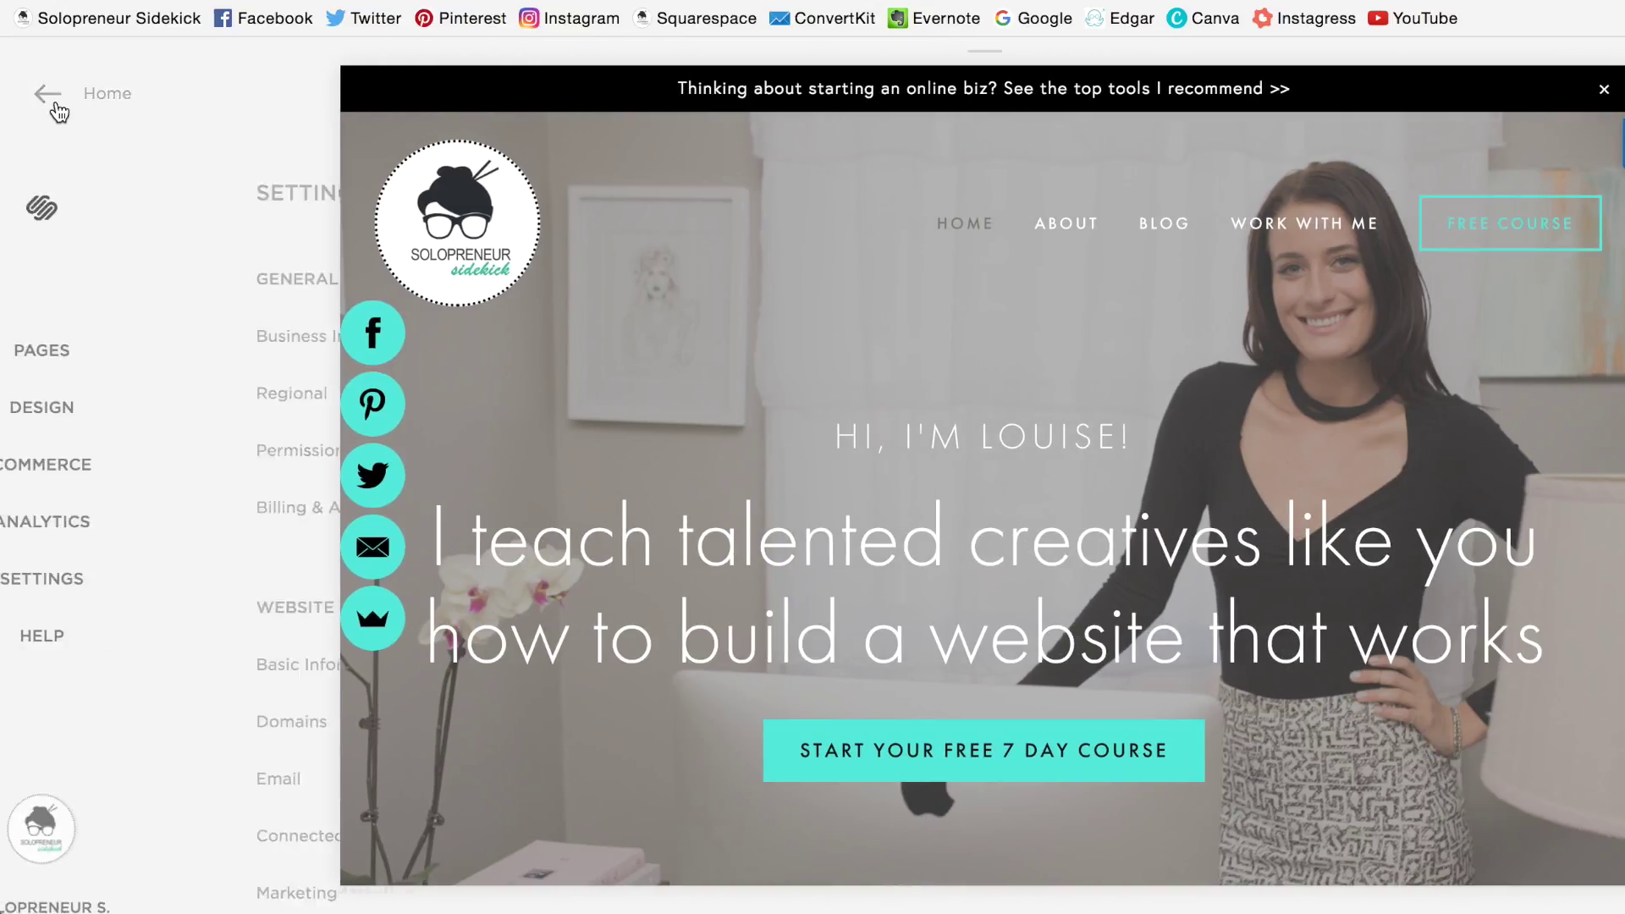
left_click(245, 584)
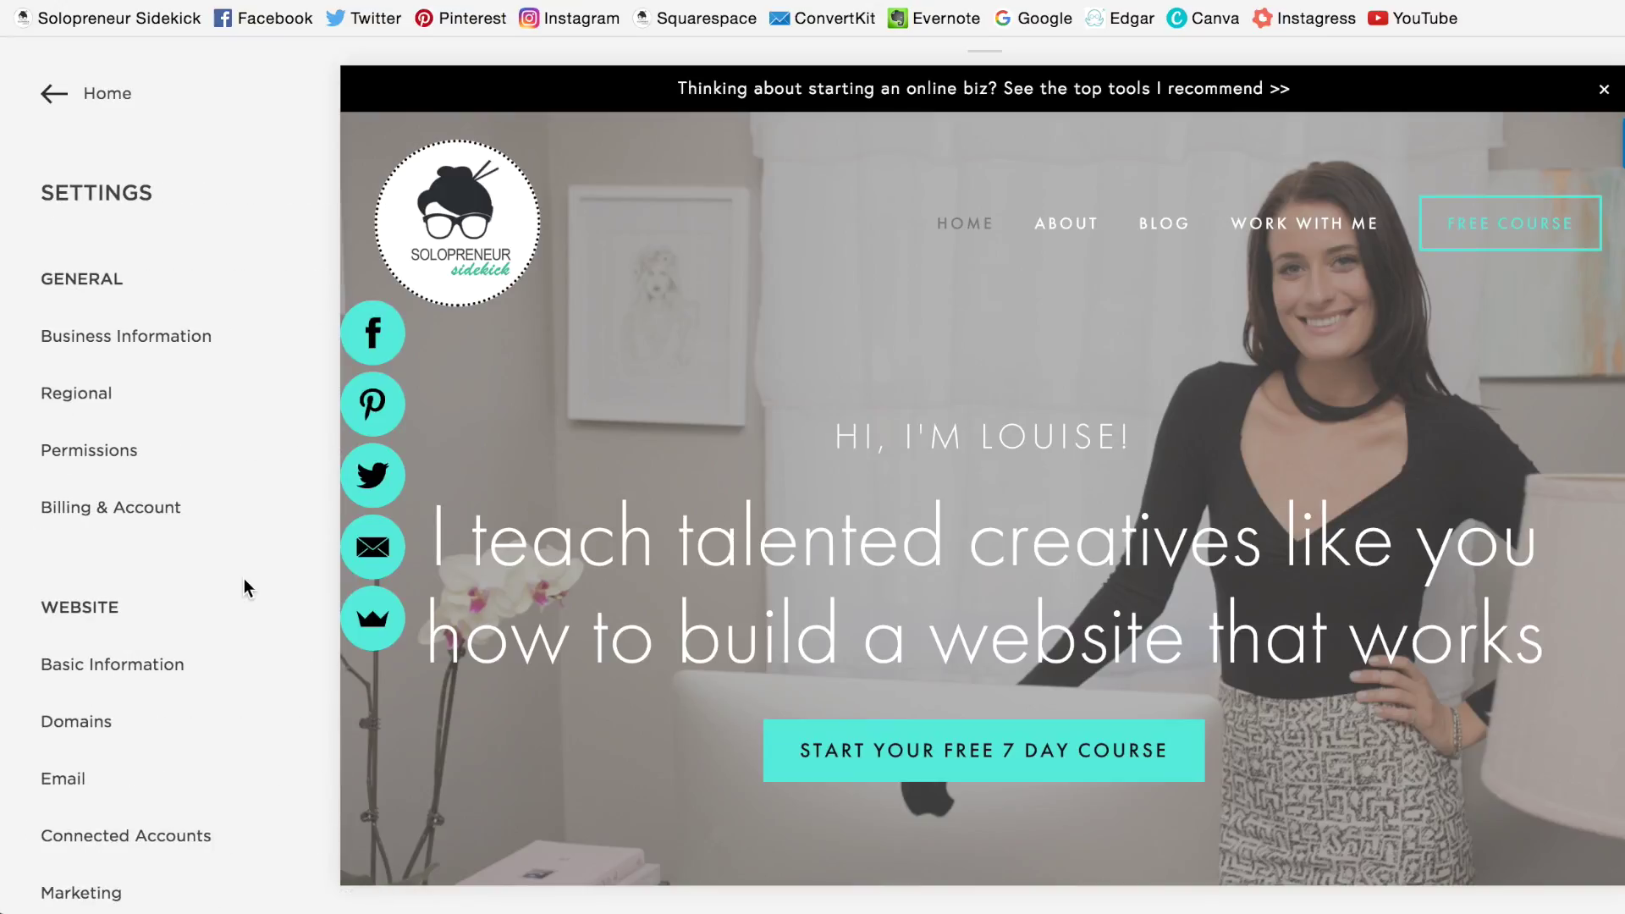
scroll(245, 584, "down", 5)
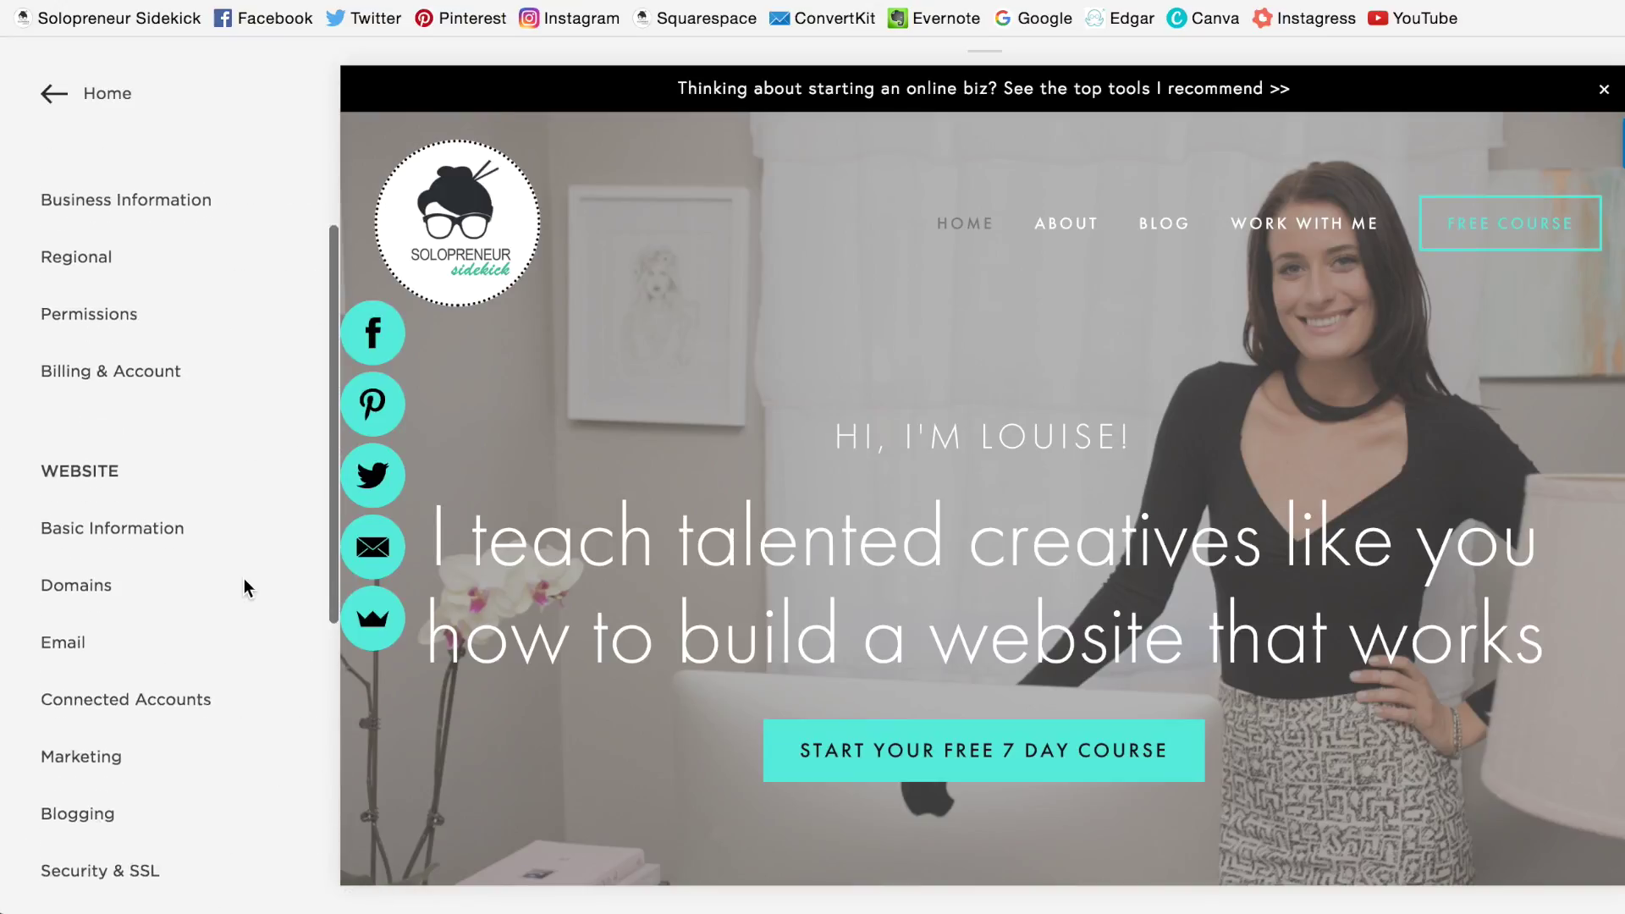
left_click(164, 714)
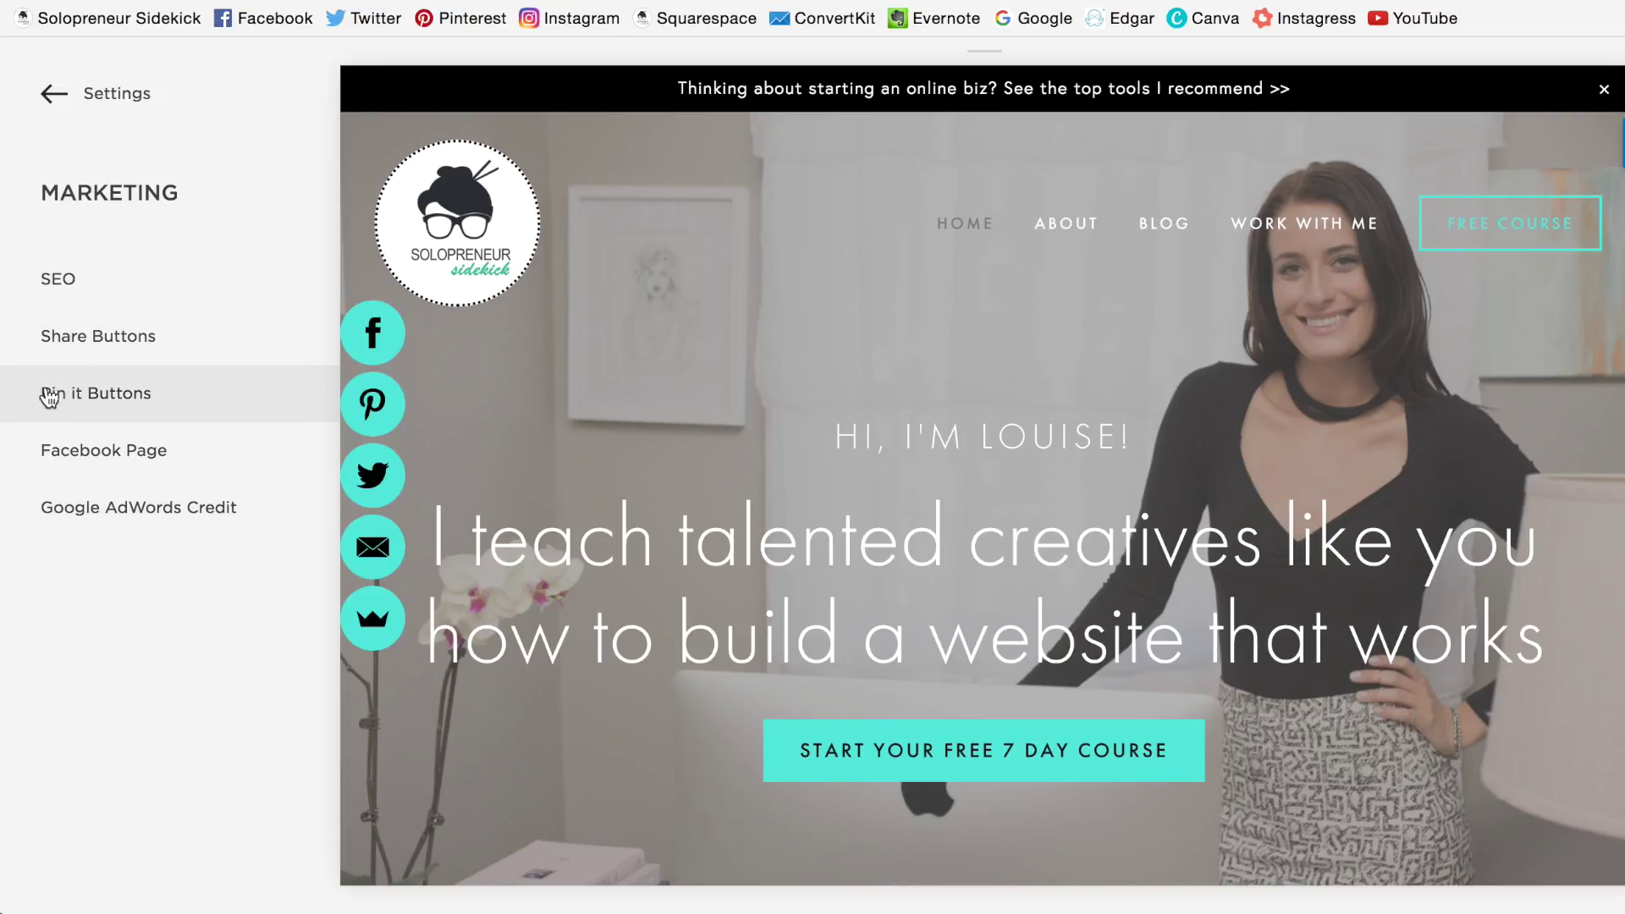
left_click(252, 399)
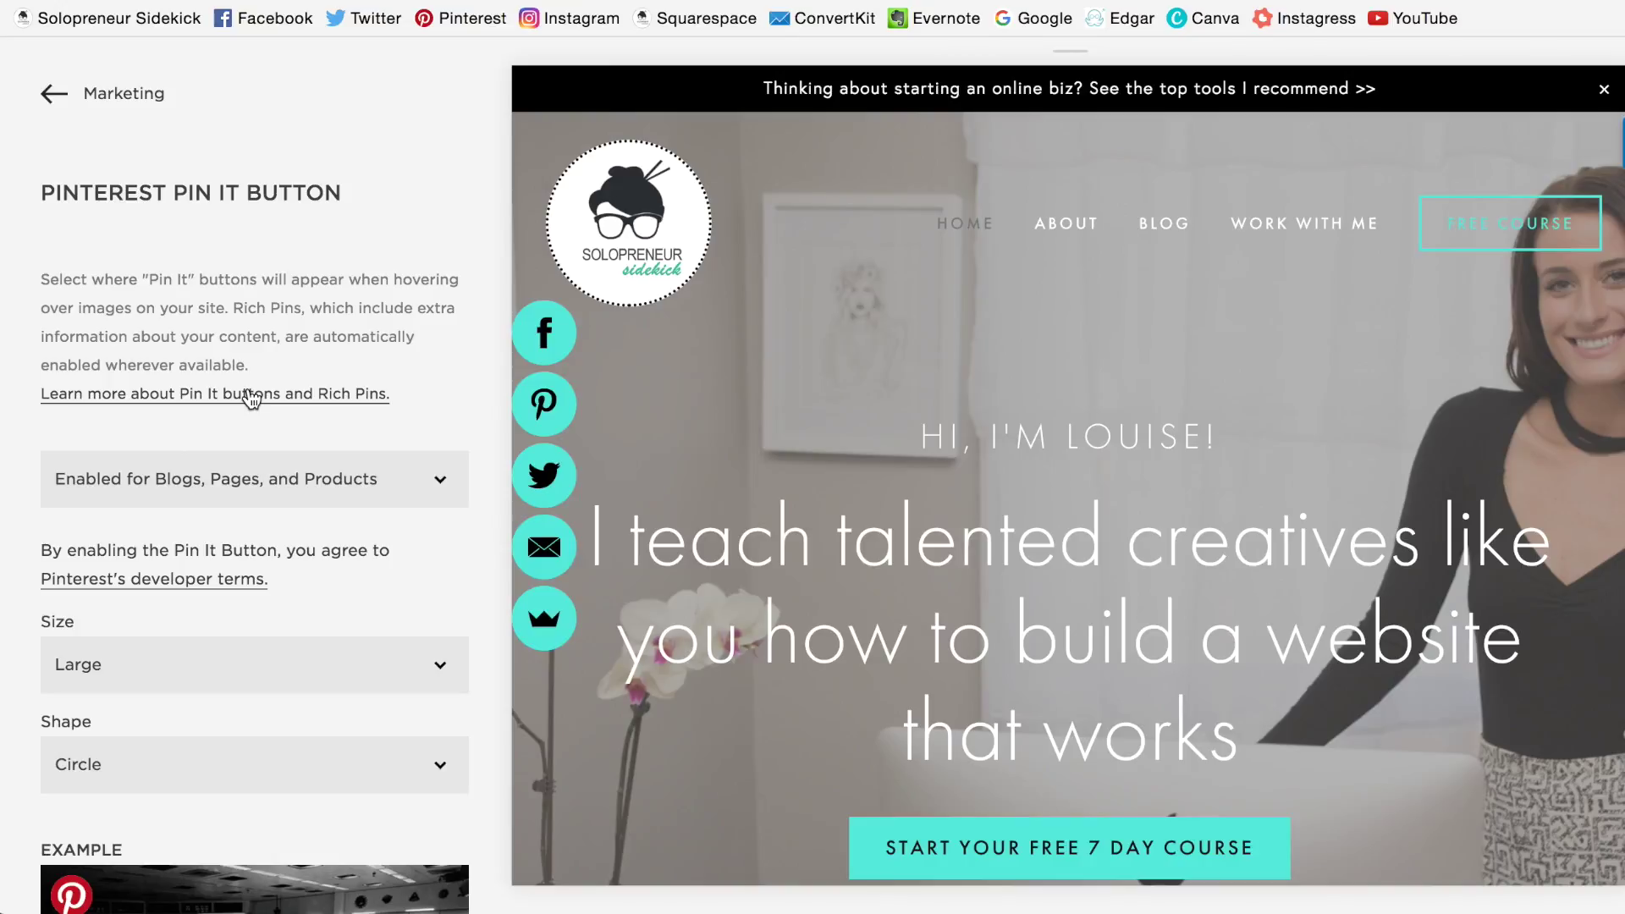
Step: Keep Pin It buttons enabled for Blogs, Pages, and Products and review the Size options (Large)
left_click(393, 479)
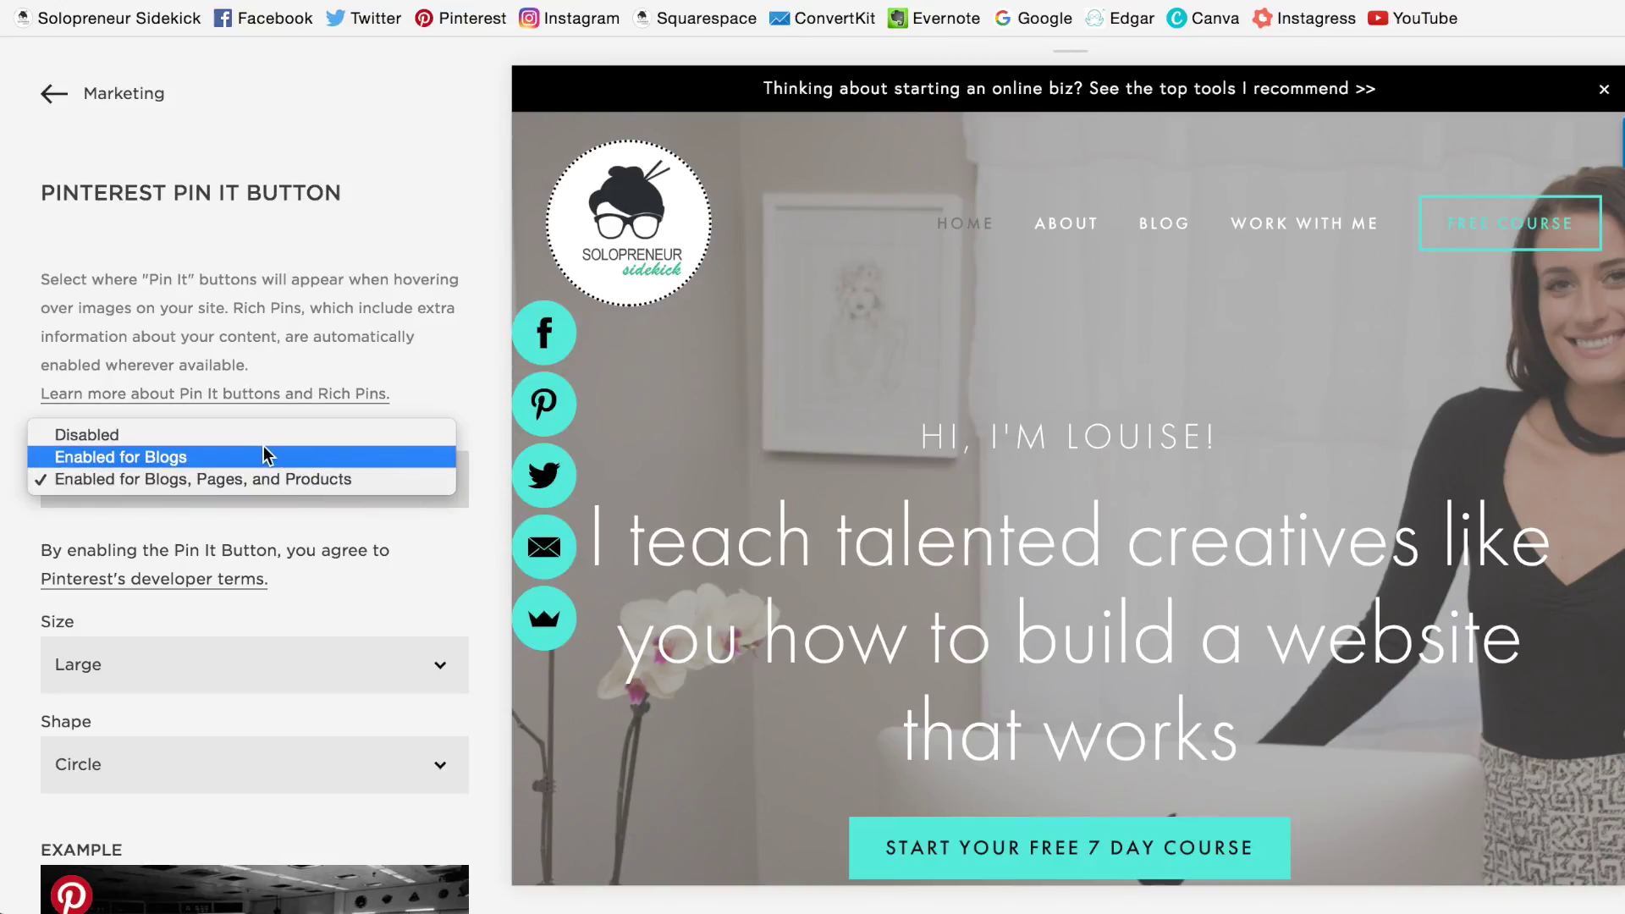
left_click(349, 479)
scroll(443, 497, "down", 5)
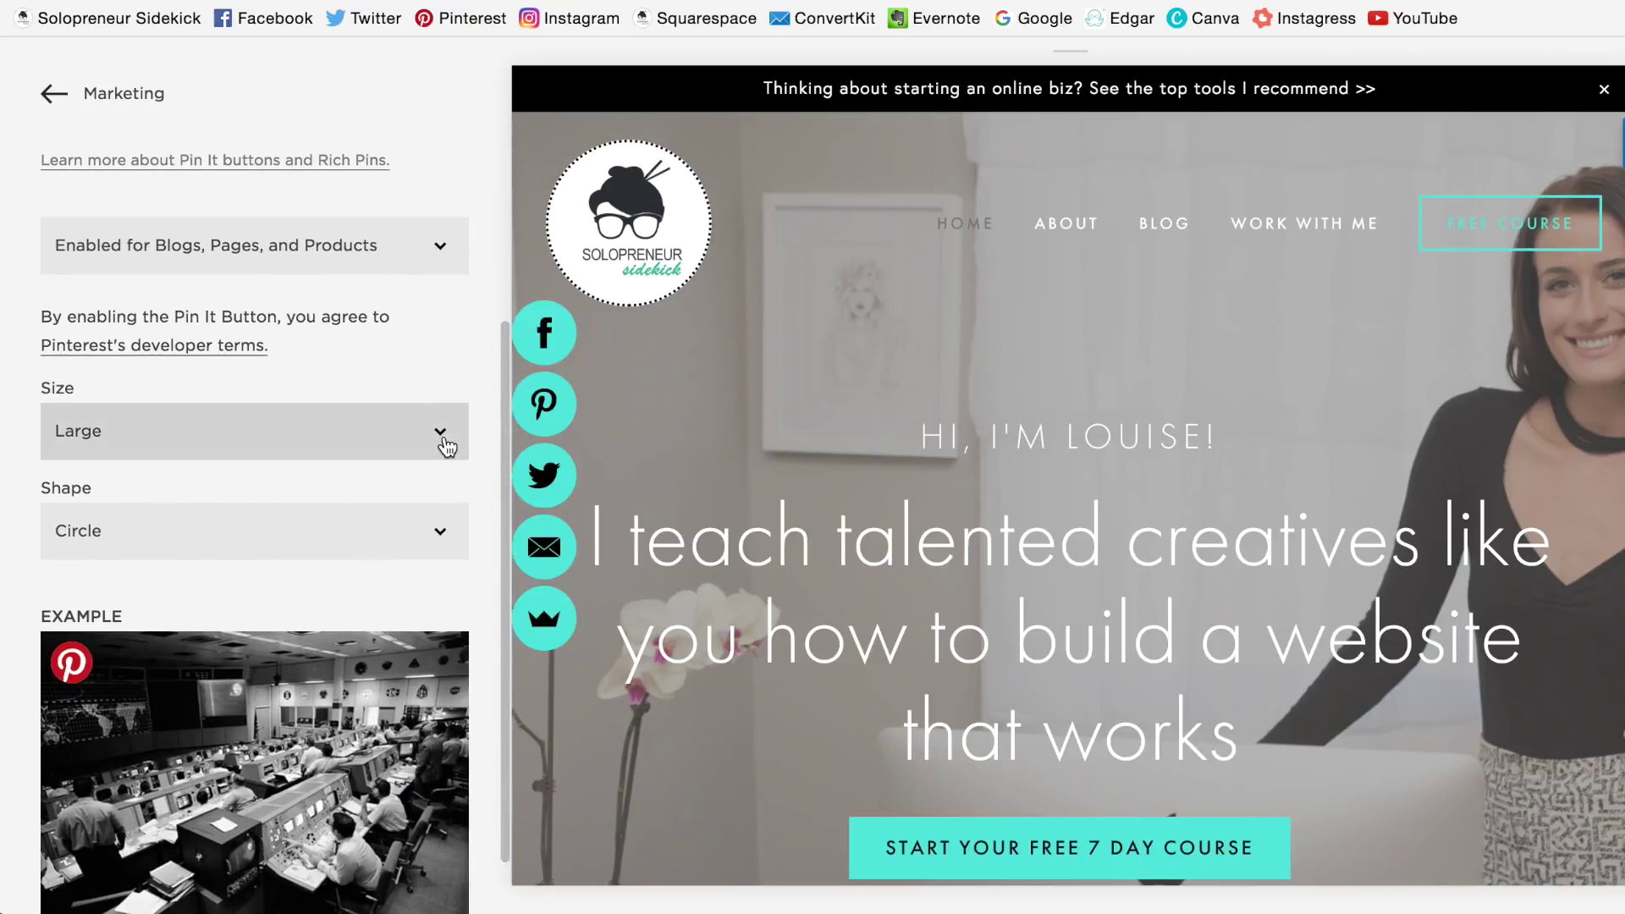
left_click(446, 445)
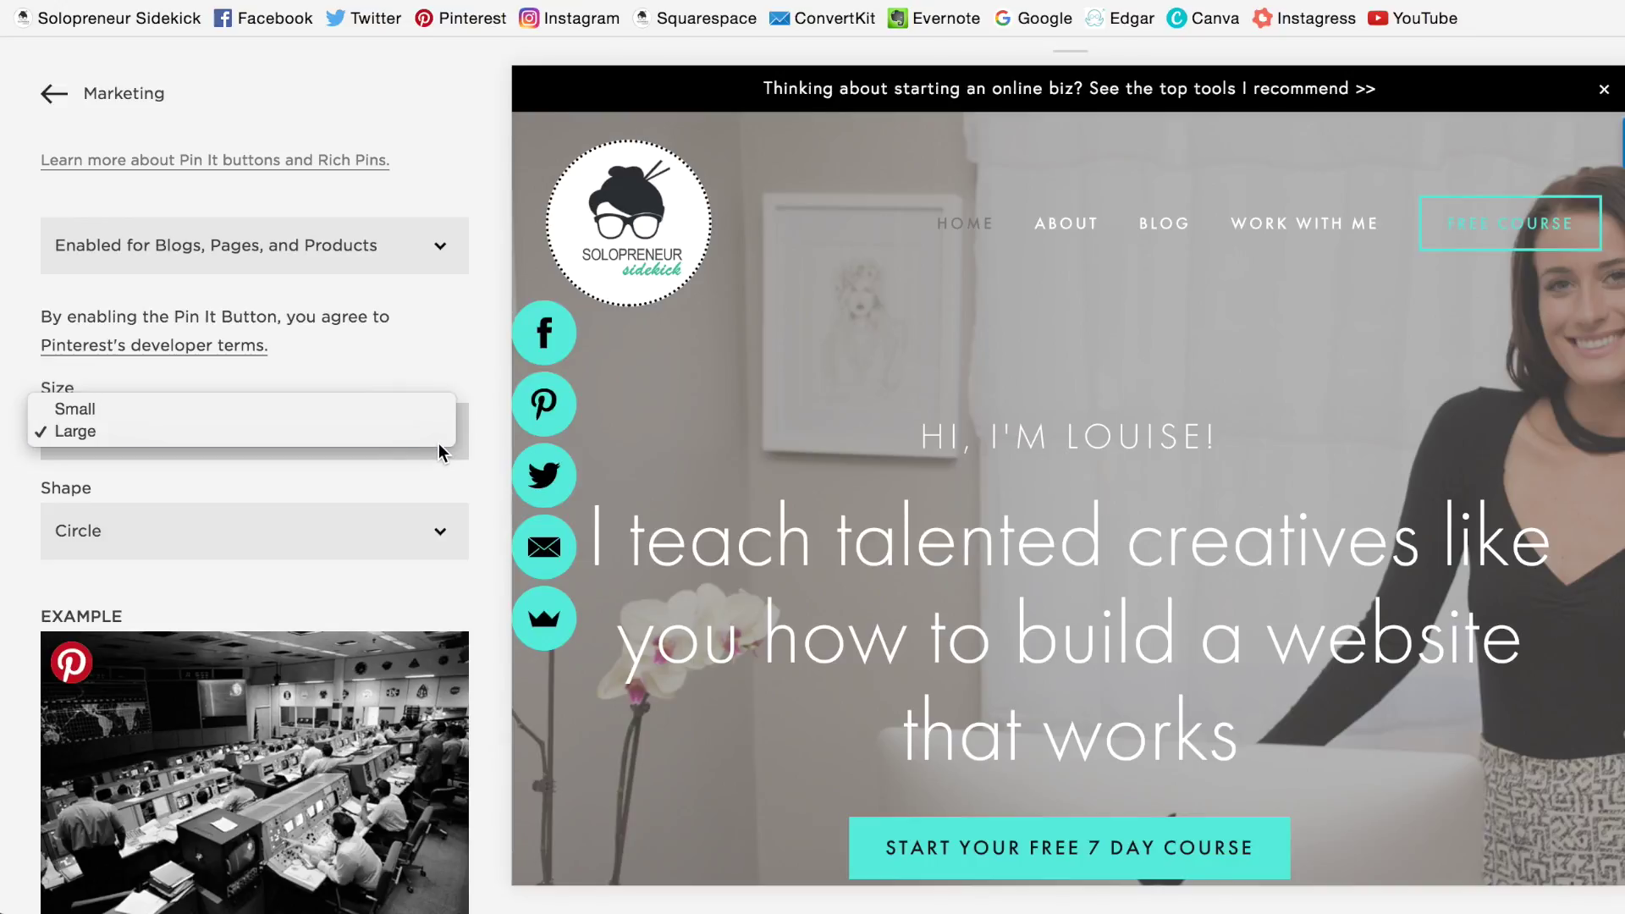
left_click(409, 433)
left_click(333, 531)
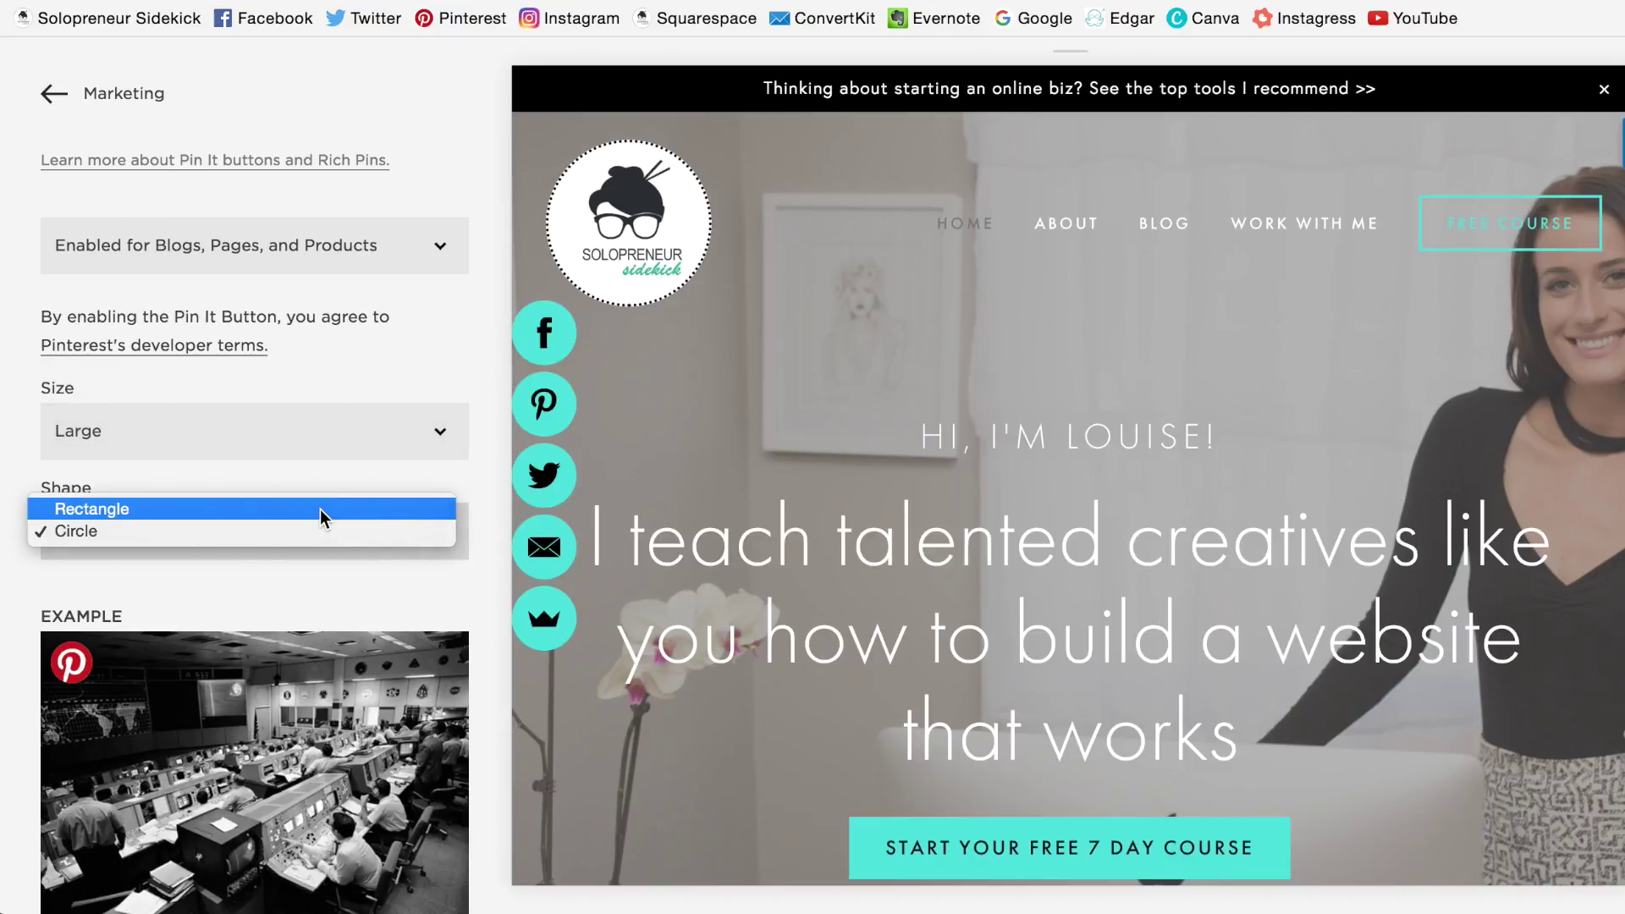
left_click(191, 510)
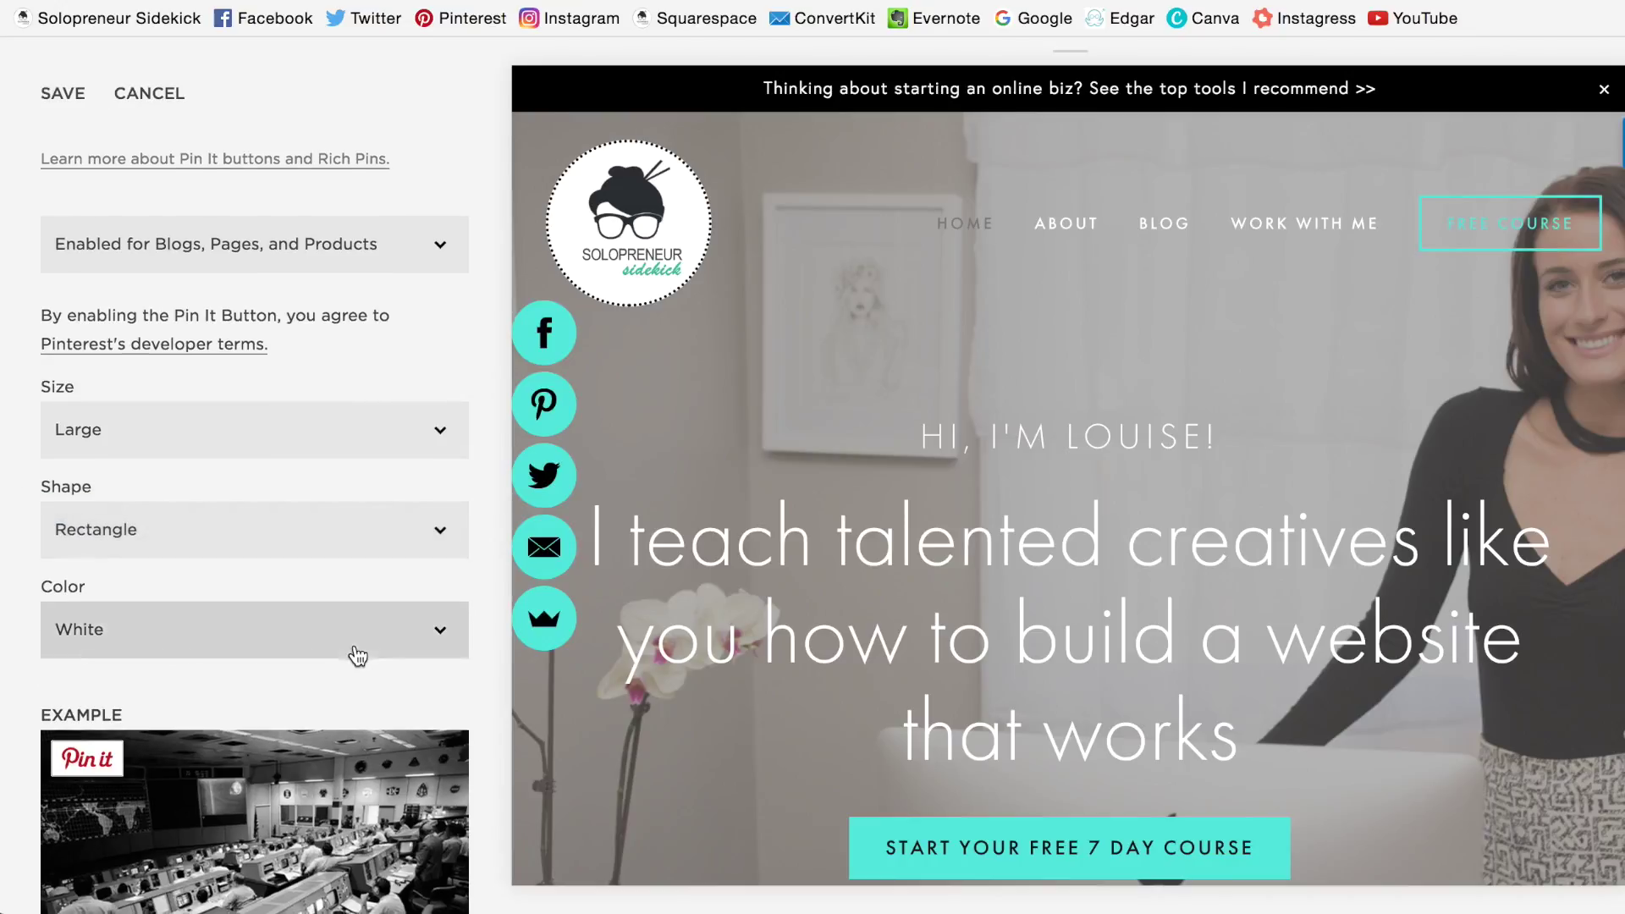
scroll(352, 652, "down", 3)
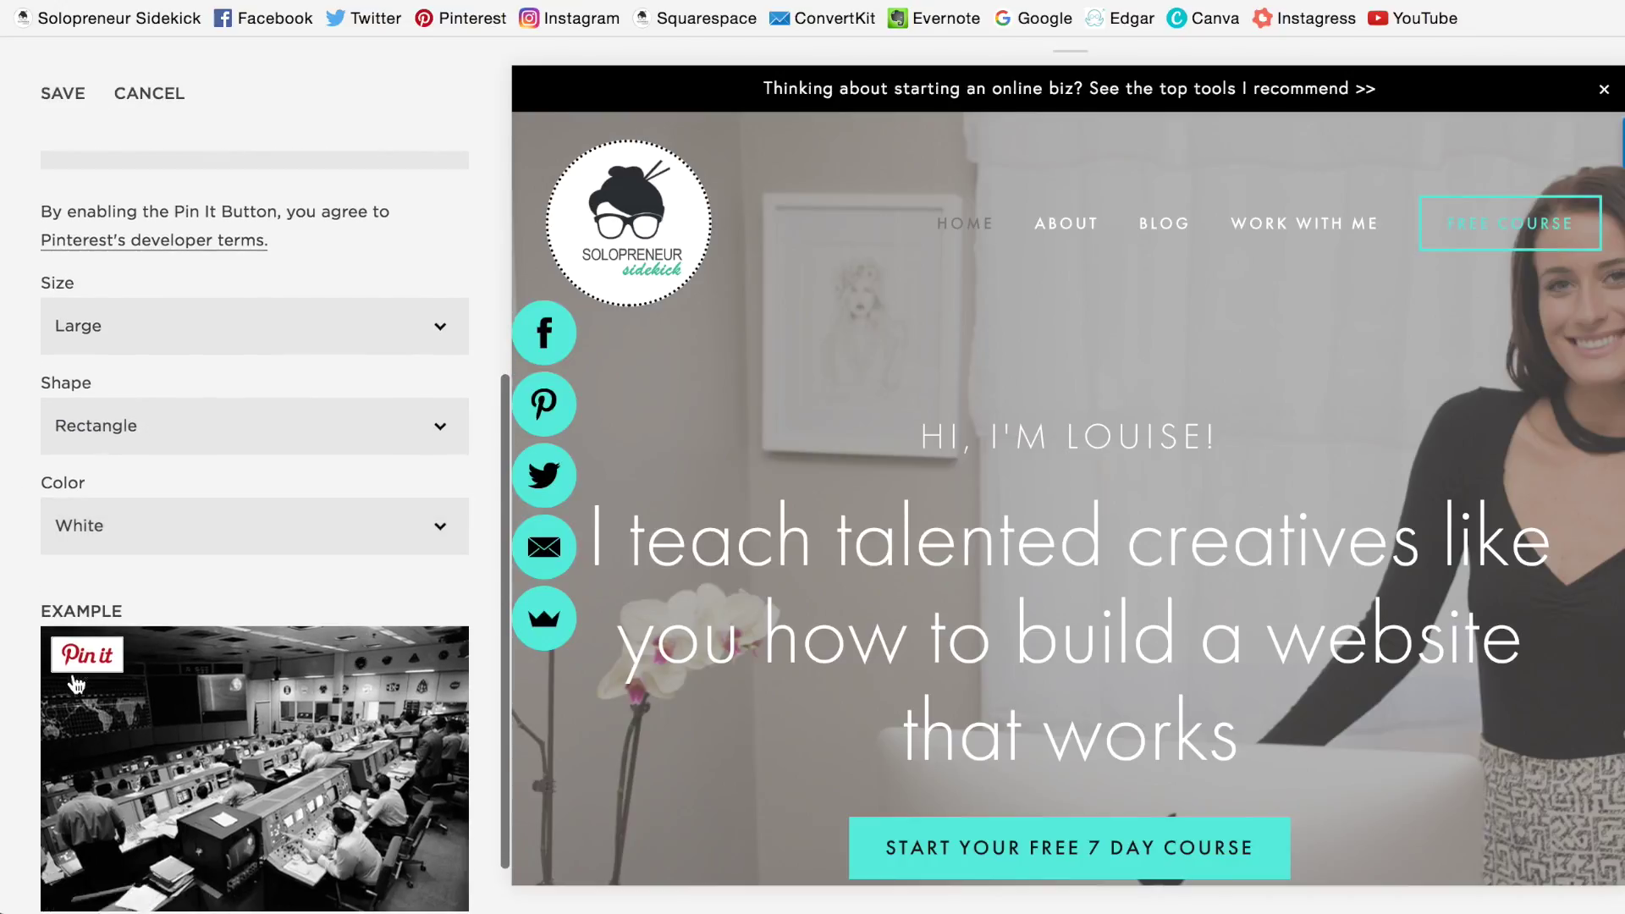
left_click(166, 542)
left_click(174, 526)
left_click(181, 415)
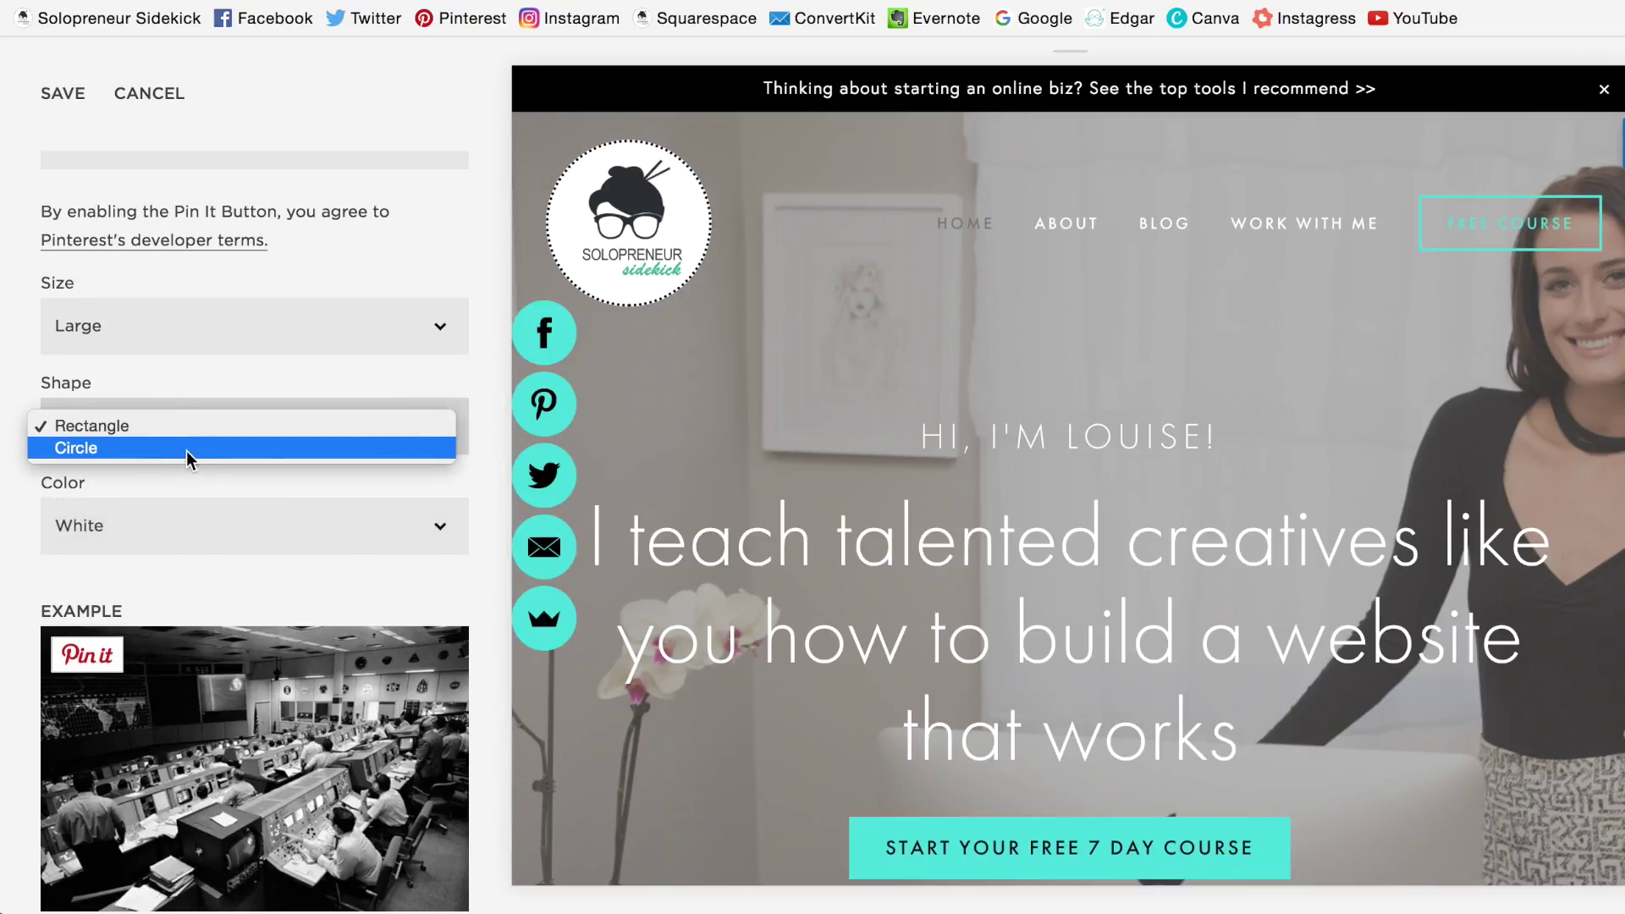
left_click(186, 450)
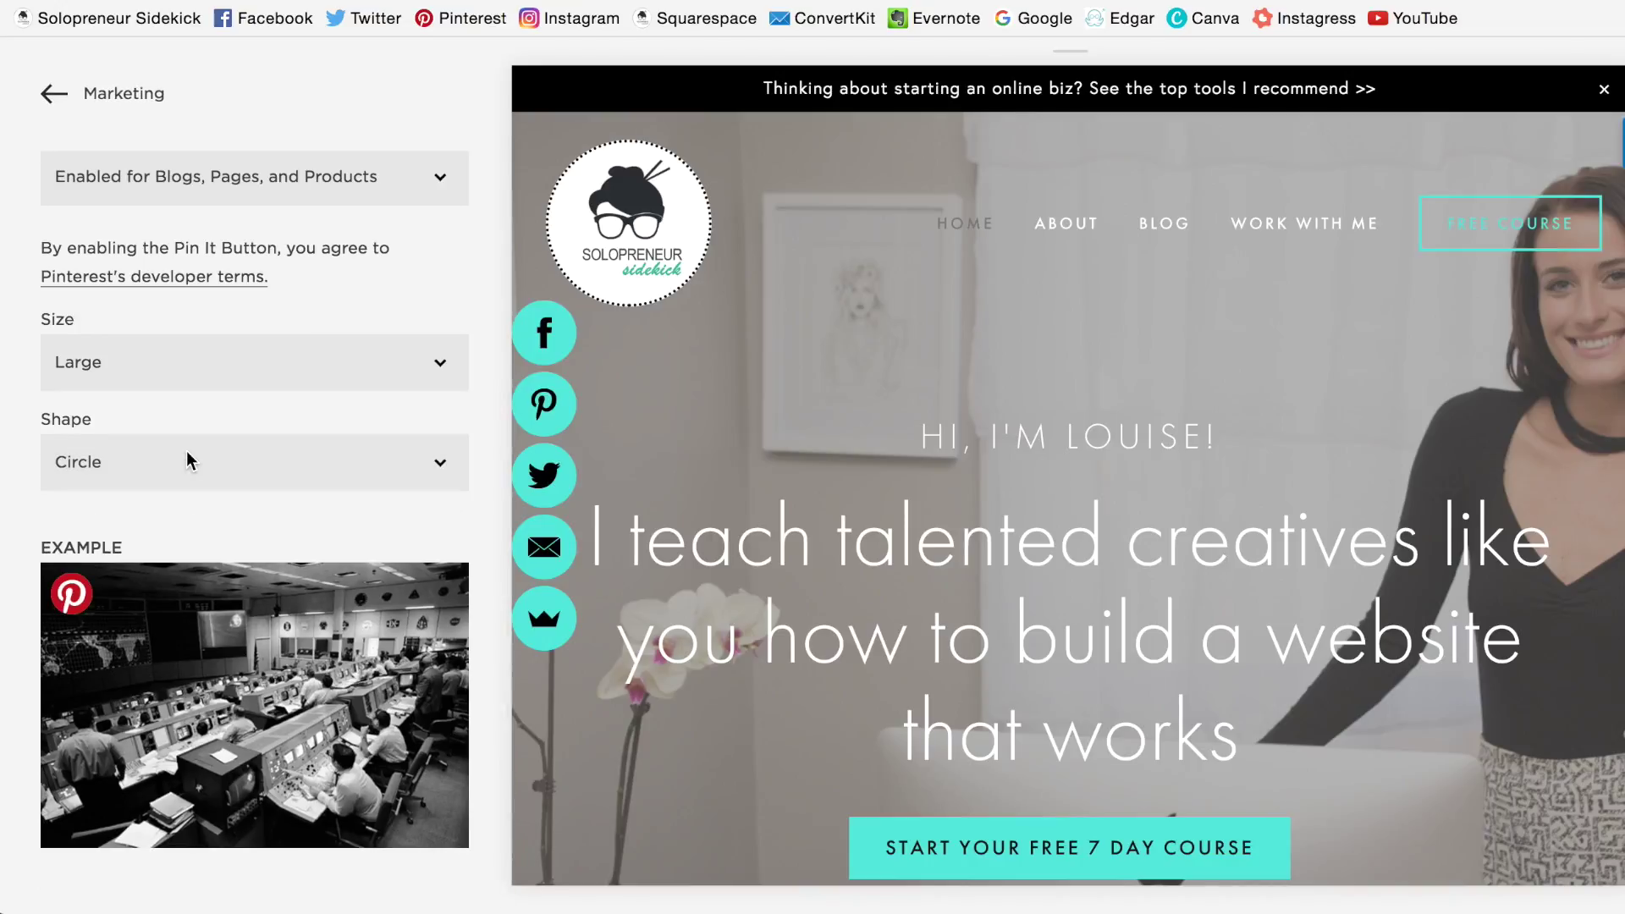
scroll(187, 451, "down", 5)
scroll(186, 451, "up", 5)
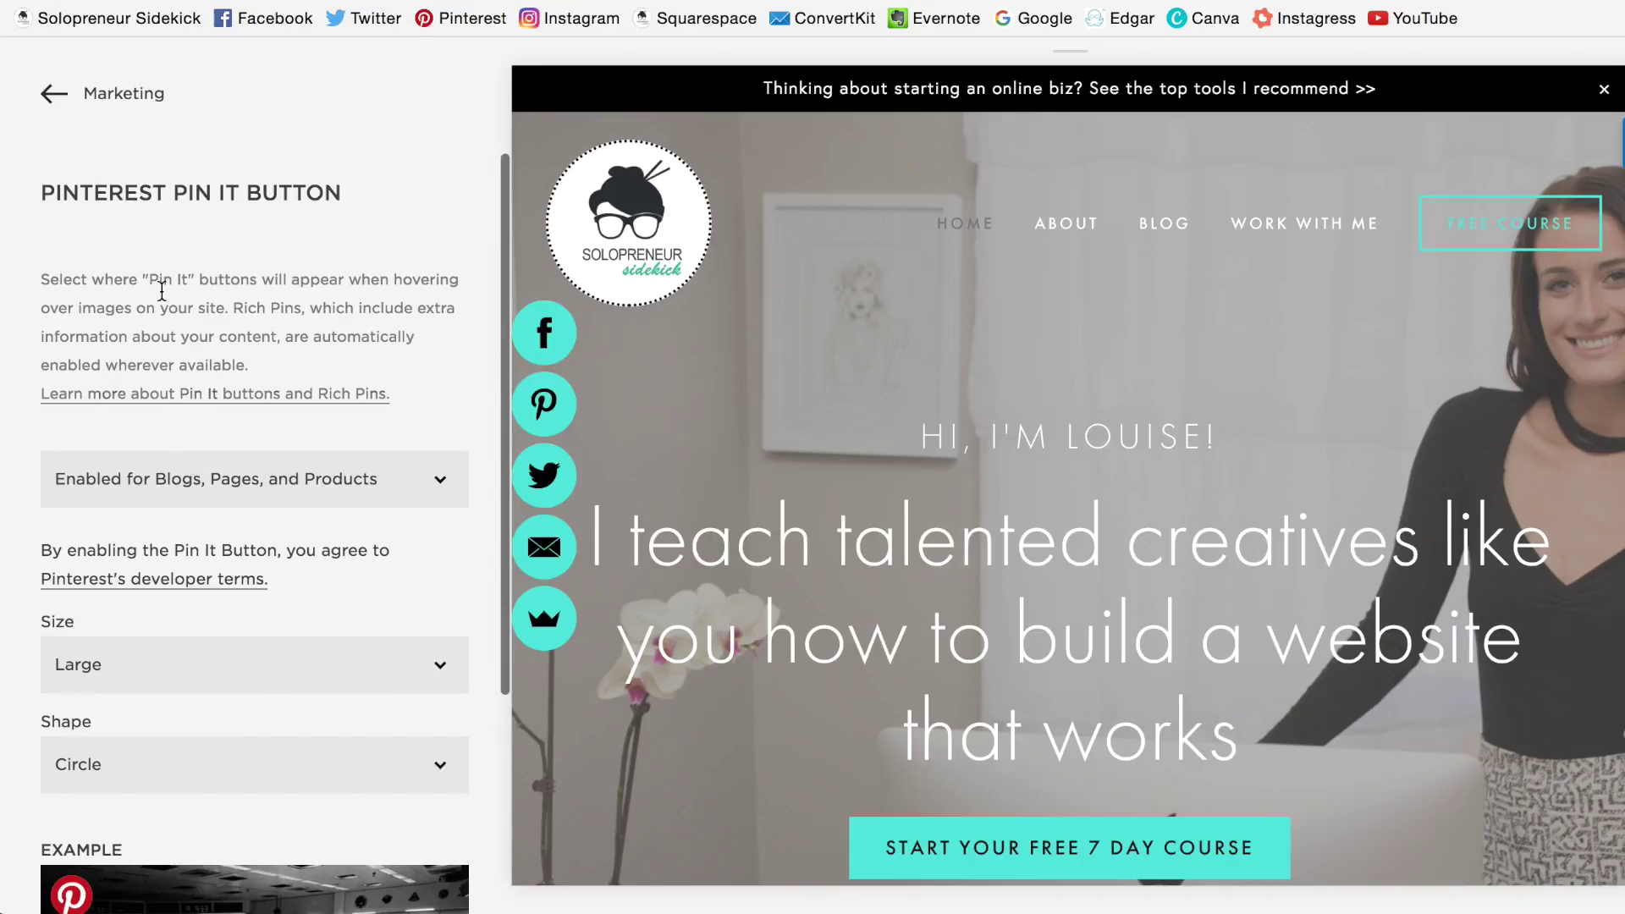
left_click(61, 97)
Step: Open the 'Why I Recommend Squarespace to All My Clients' post from BLOG and expand the preview full-screen
left_click(61, 97)
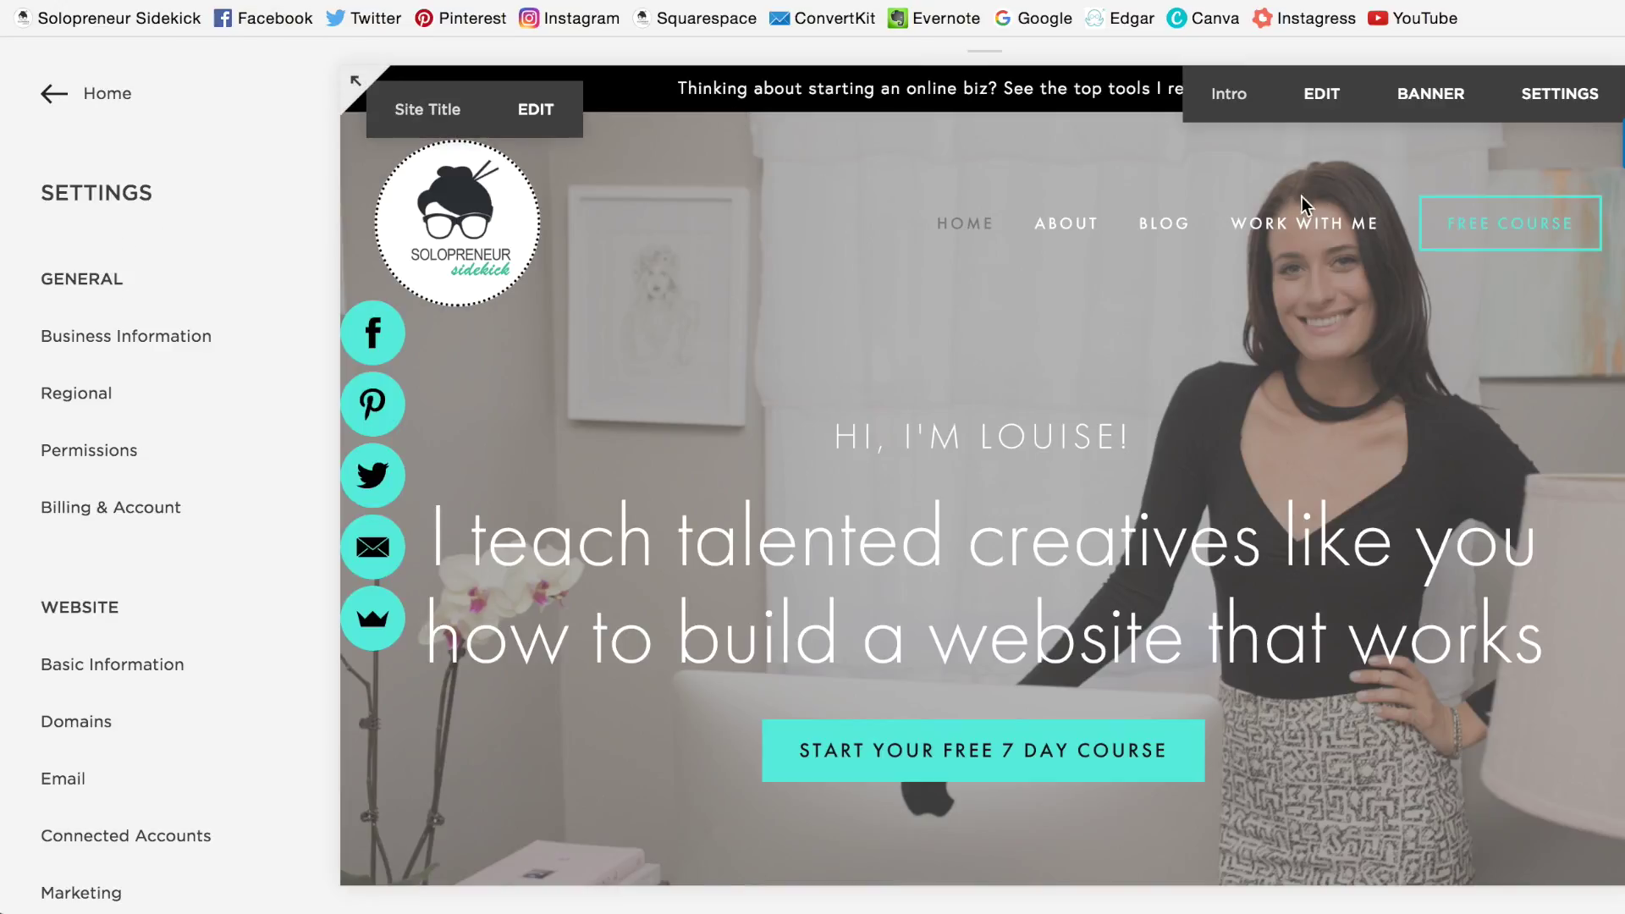
left_click(1161, 224)
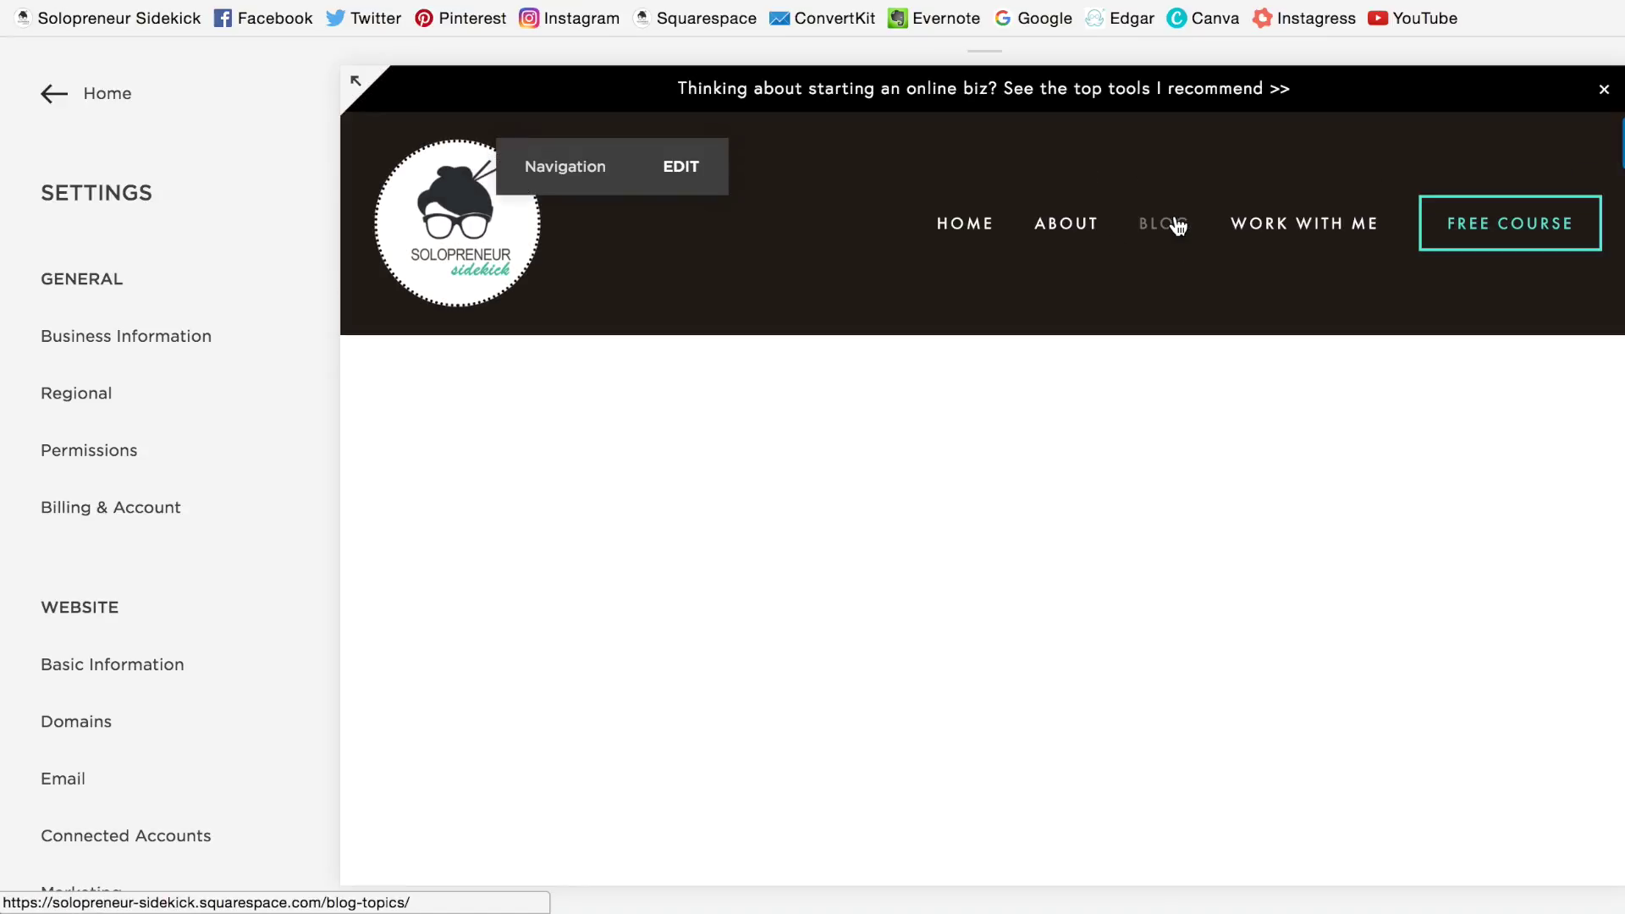
scroll(786, 266, "down", 2)
scroll(785, 272, "down", 1)
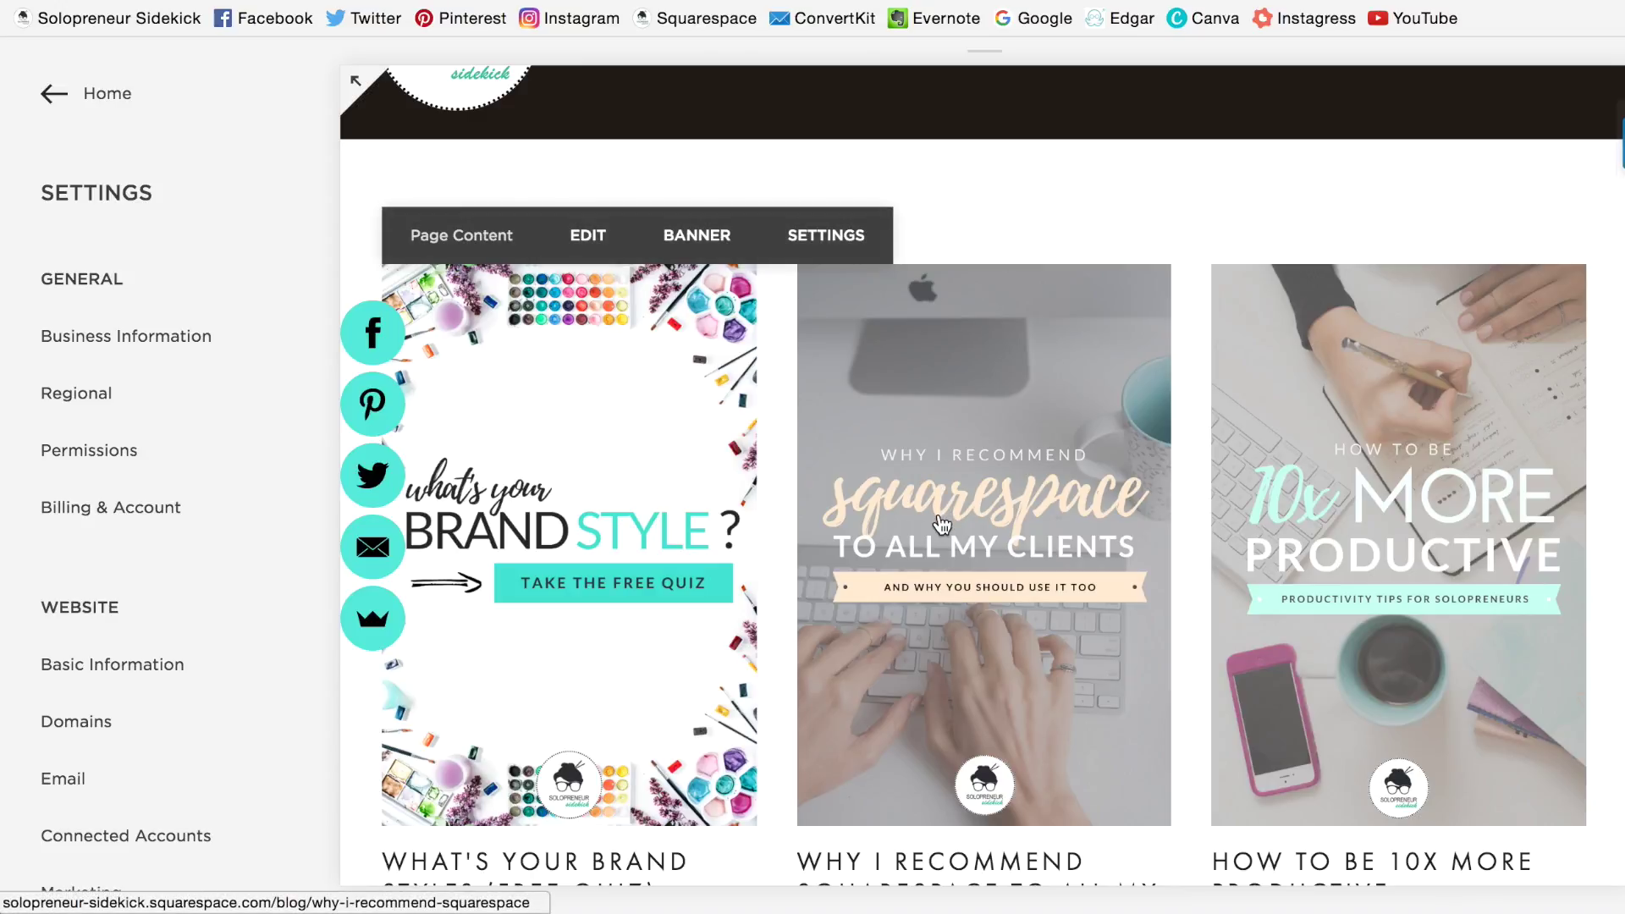
left_click(1021, 552)
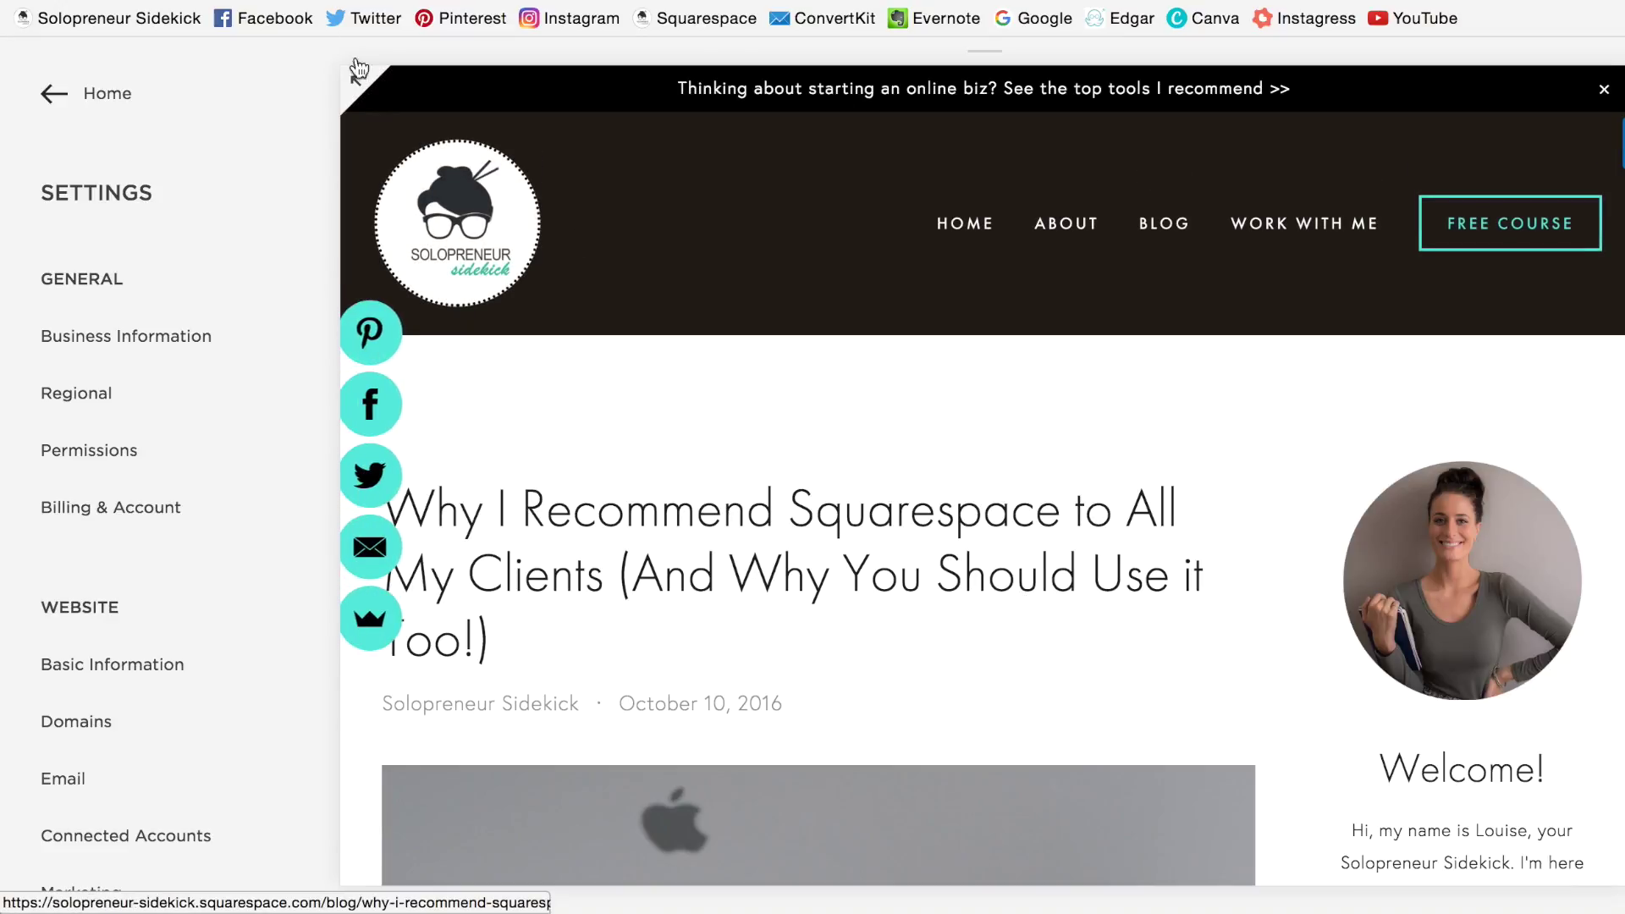
left_click(357, 88)
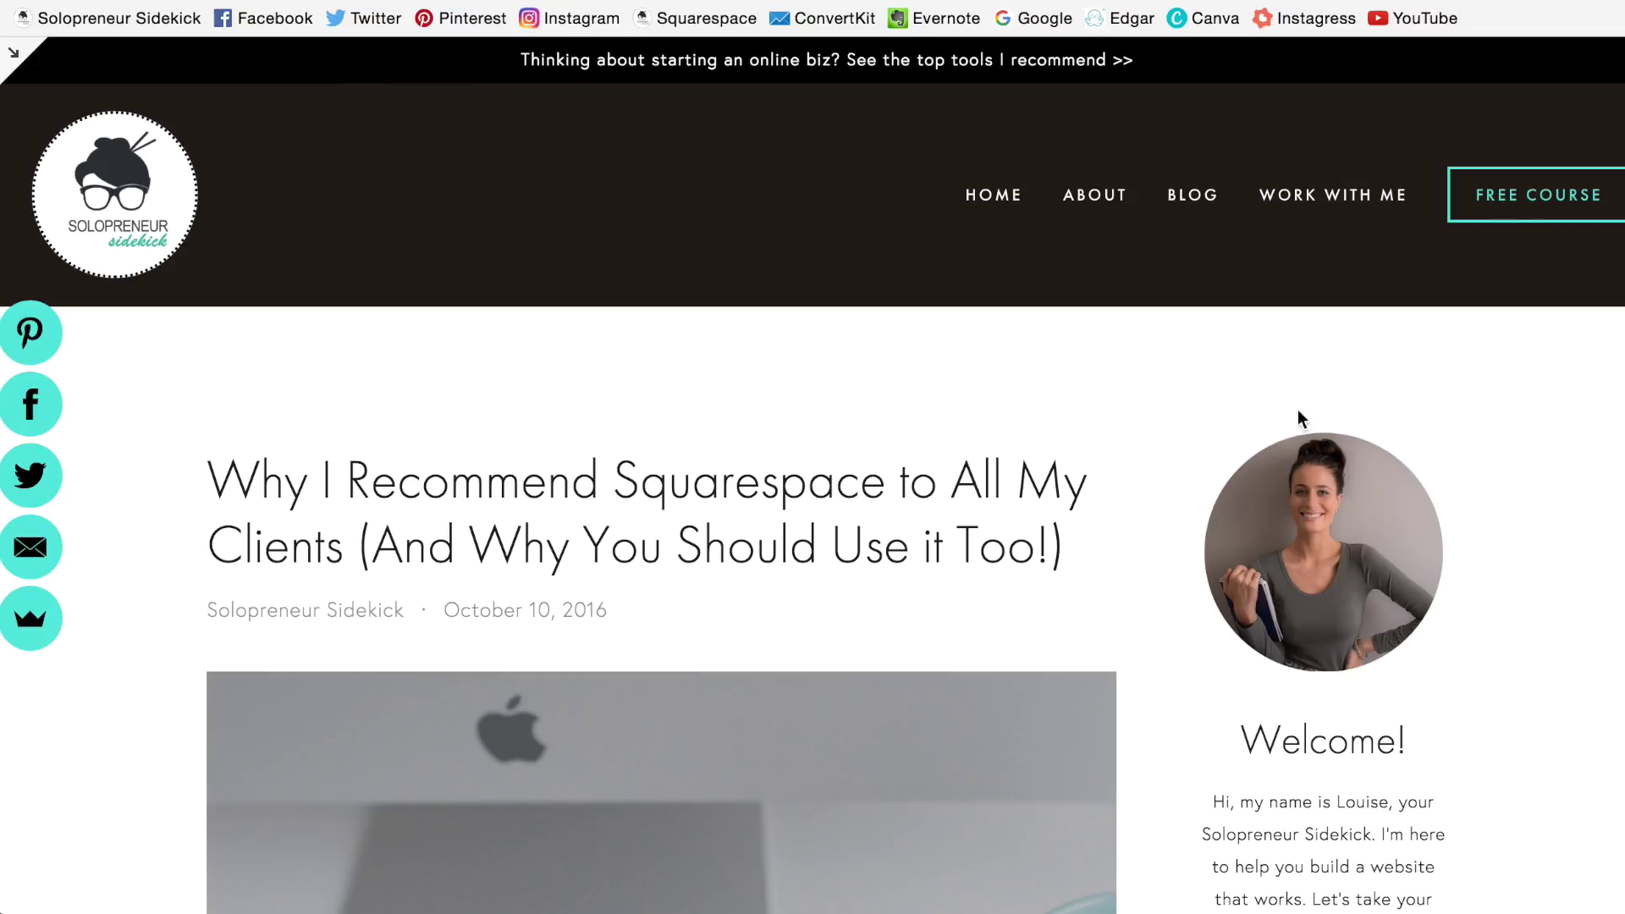
Step: Scroll to the post's main image and pin it with the red Pin it button
scroll(1173, 369, "down", 5)
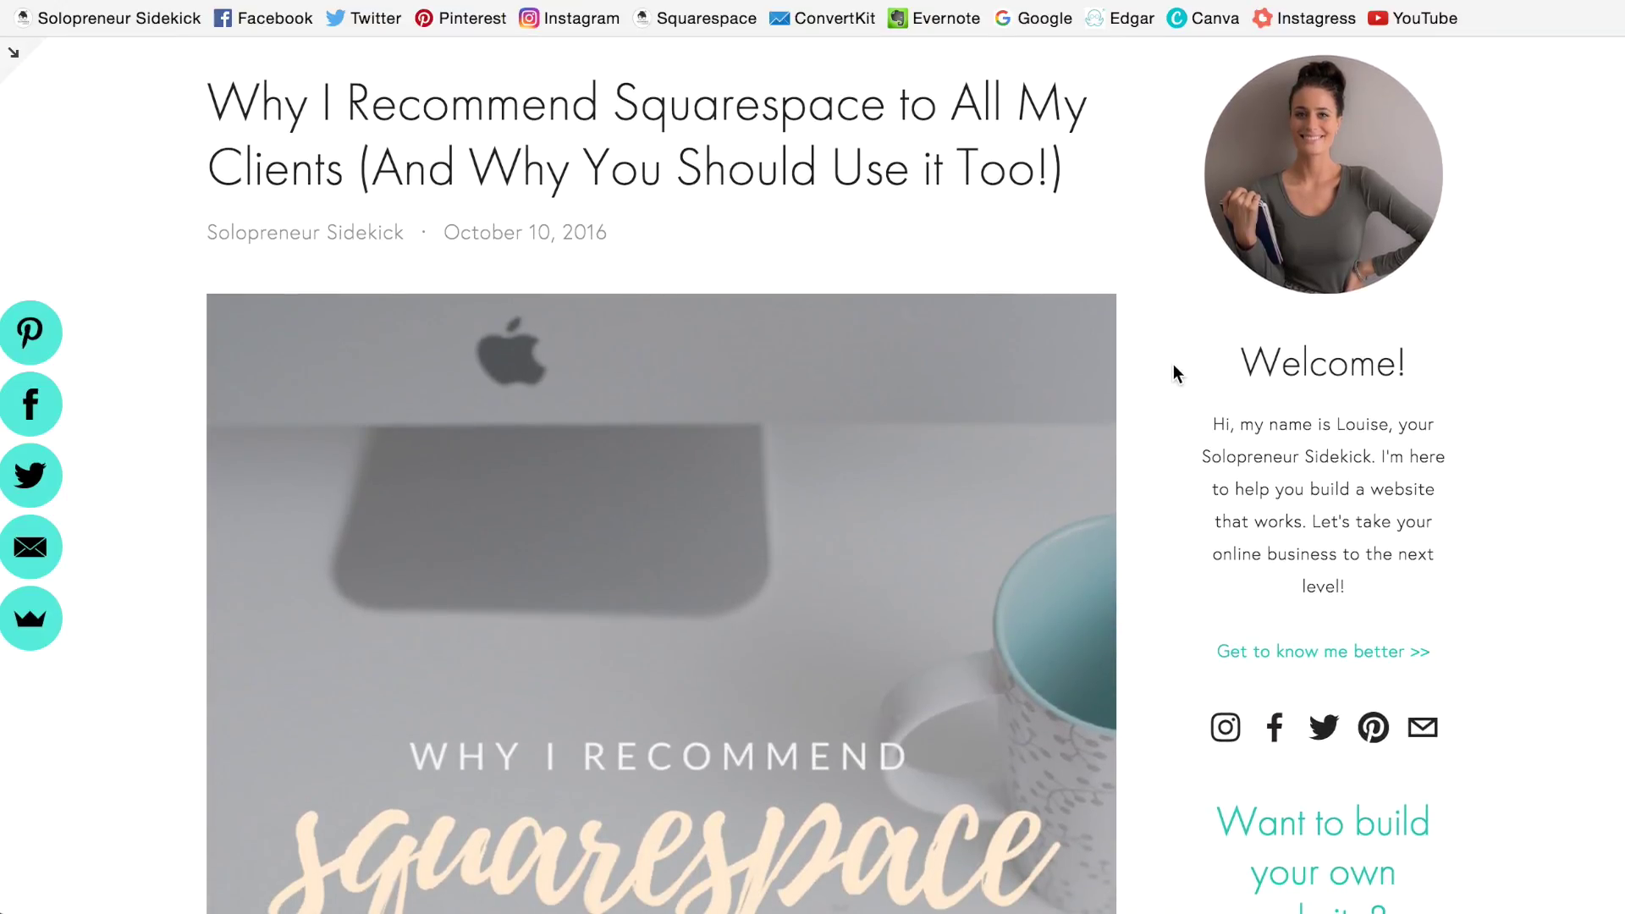
scroll(1173, 369, "down", 1)
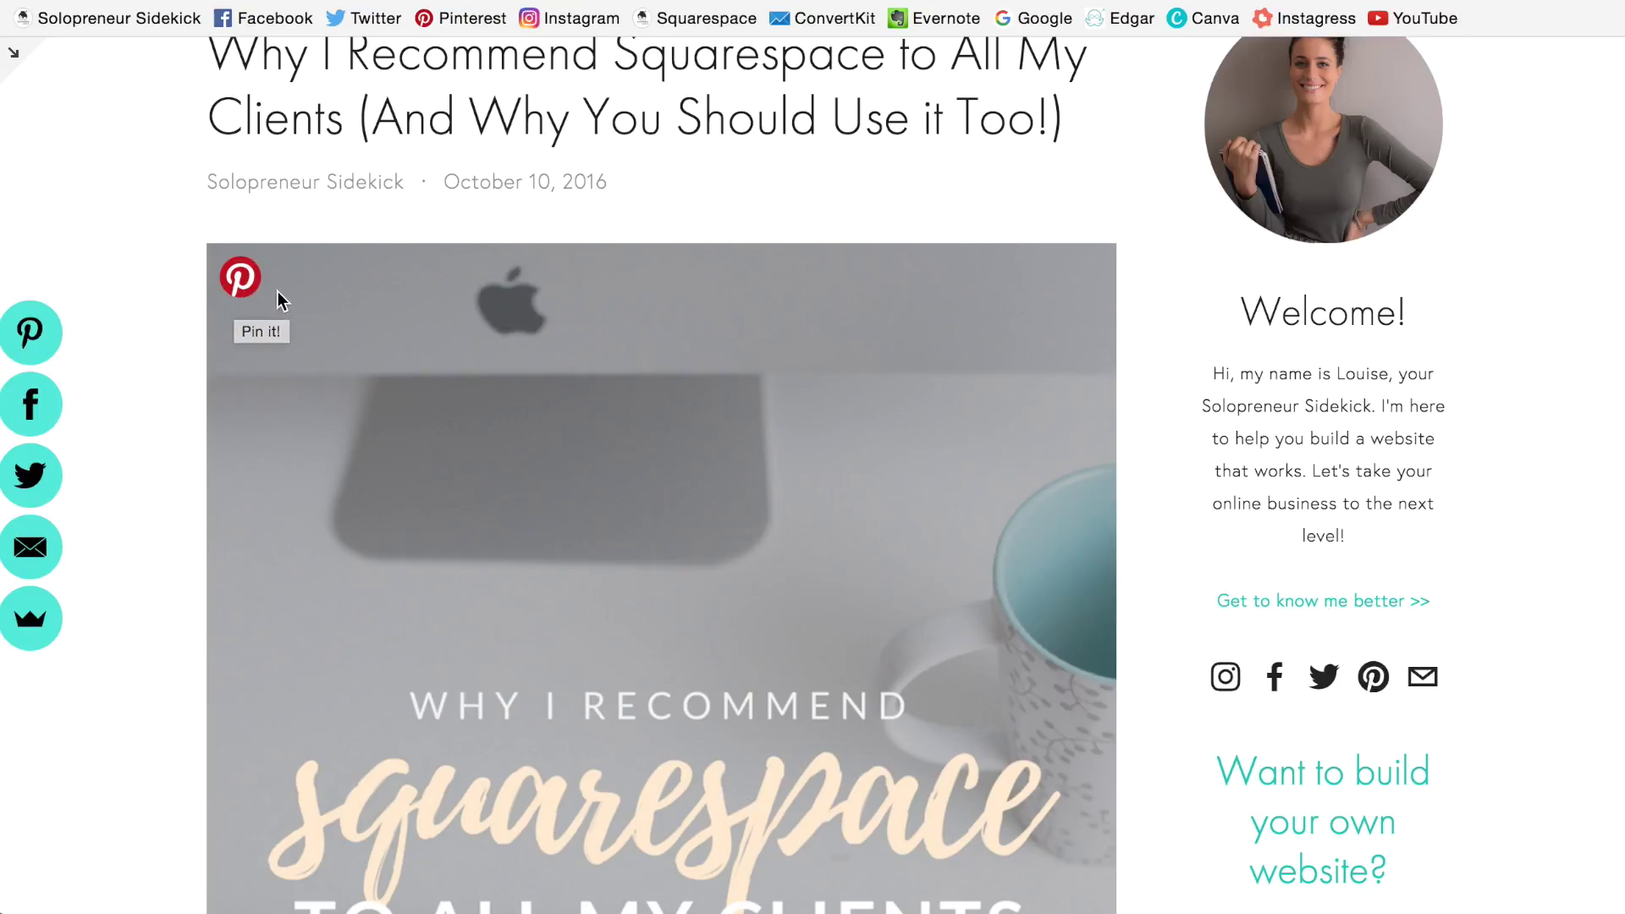
left_click(243, 287)
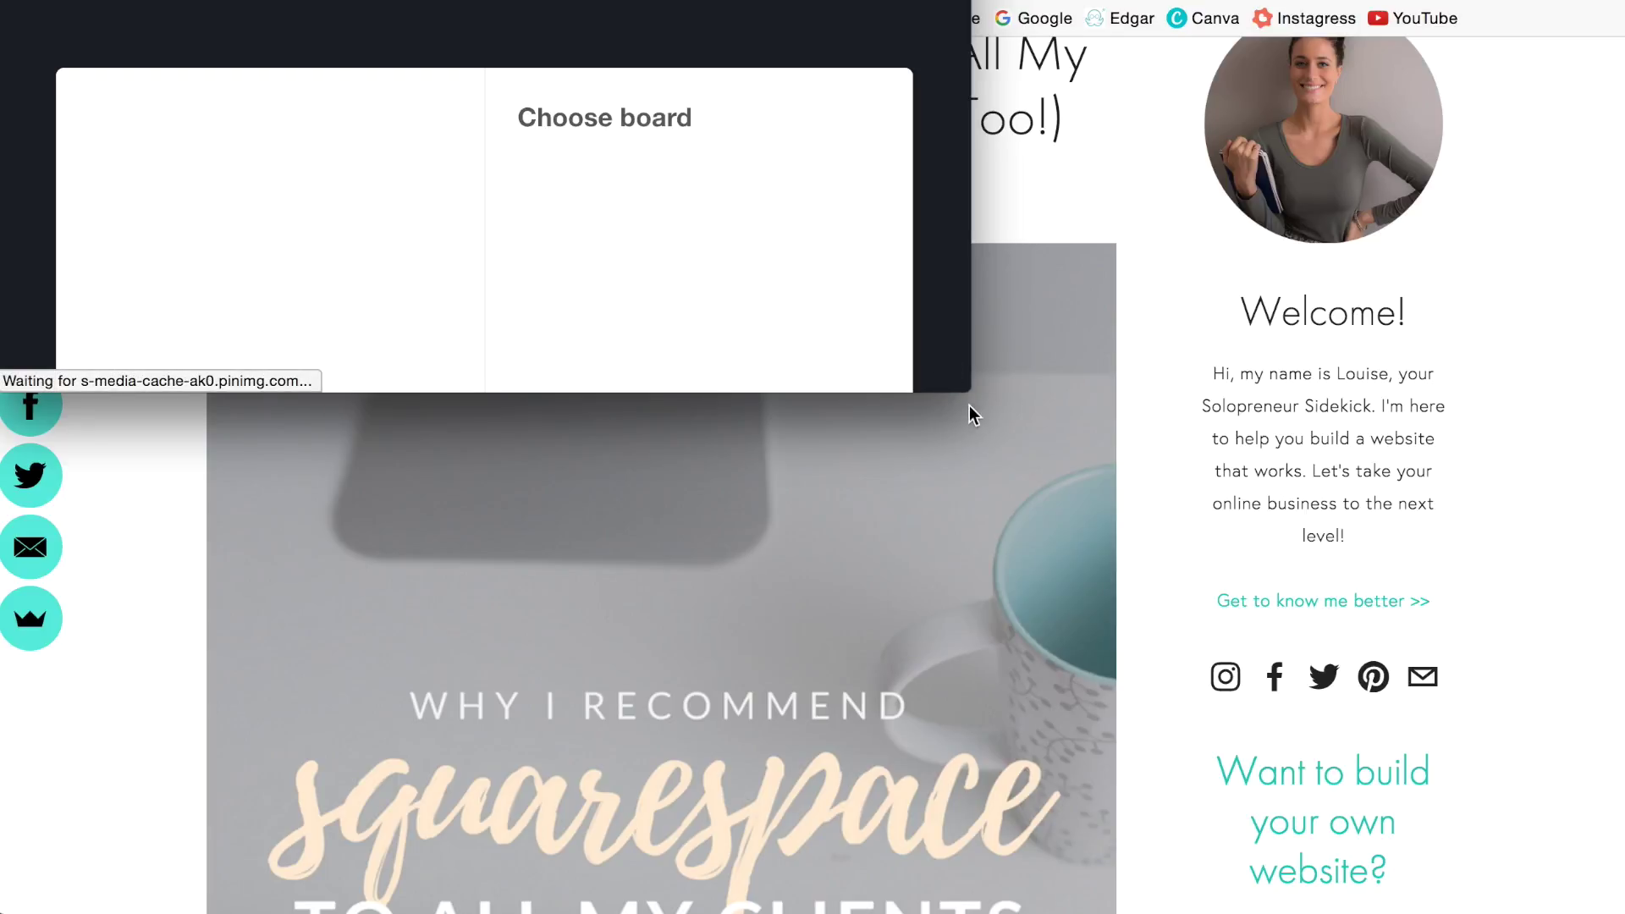
Step: Enlarge the Pinterest Choose board window, browse the boards, then close it without saving
left_click_drag(966, 389, 1017, 772)
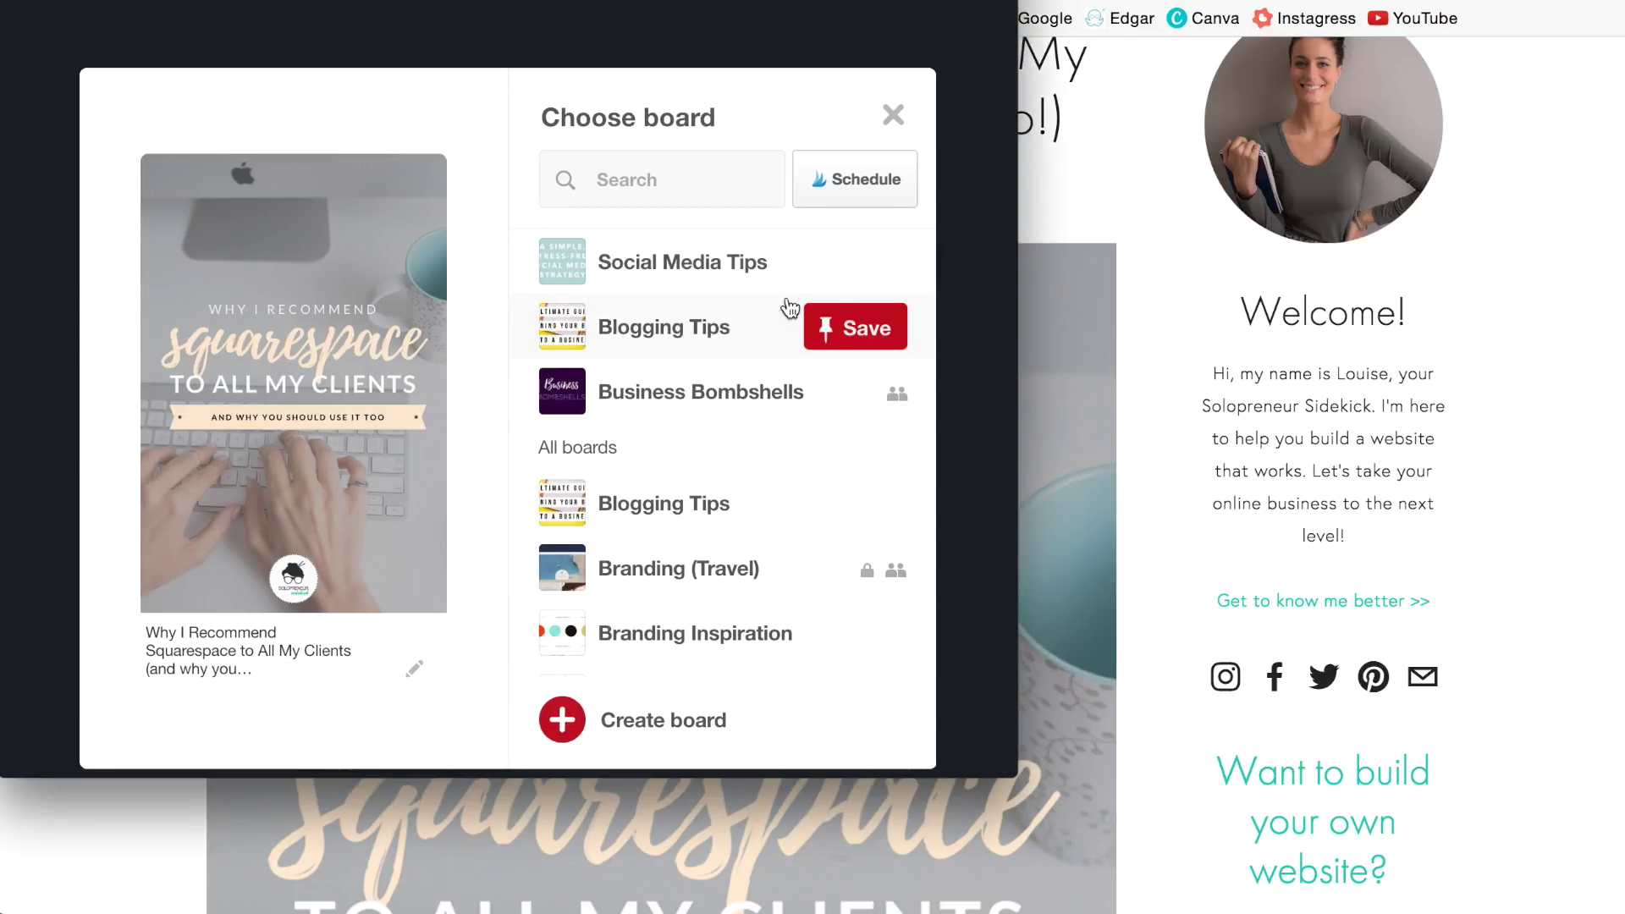
scroll(838, 294, "down", 6)
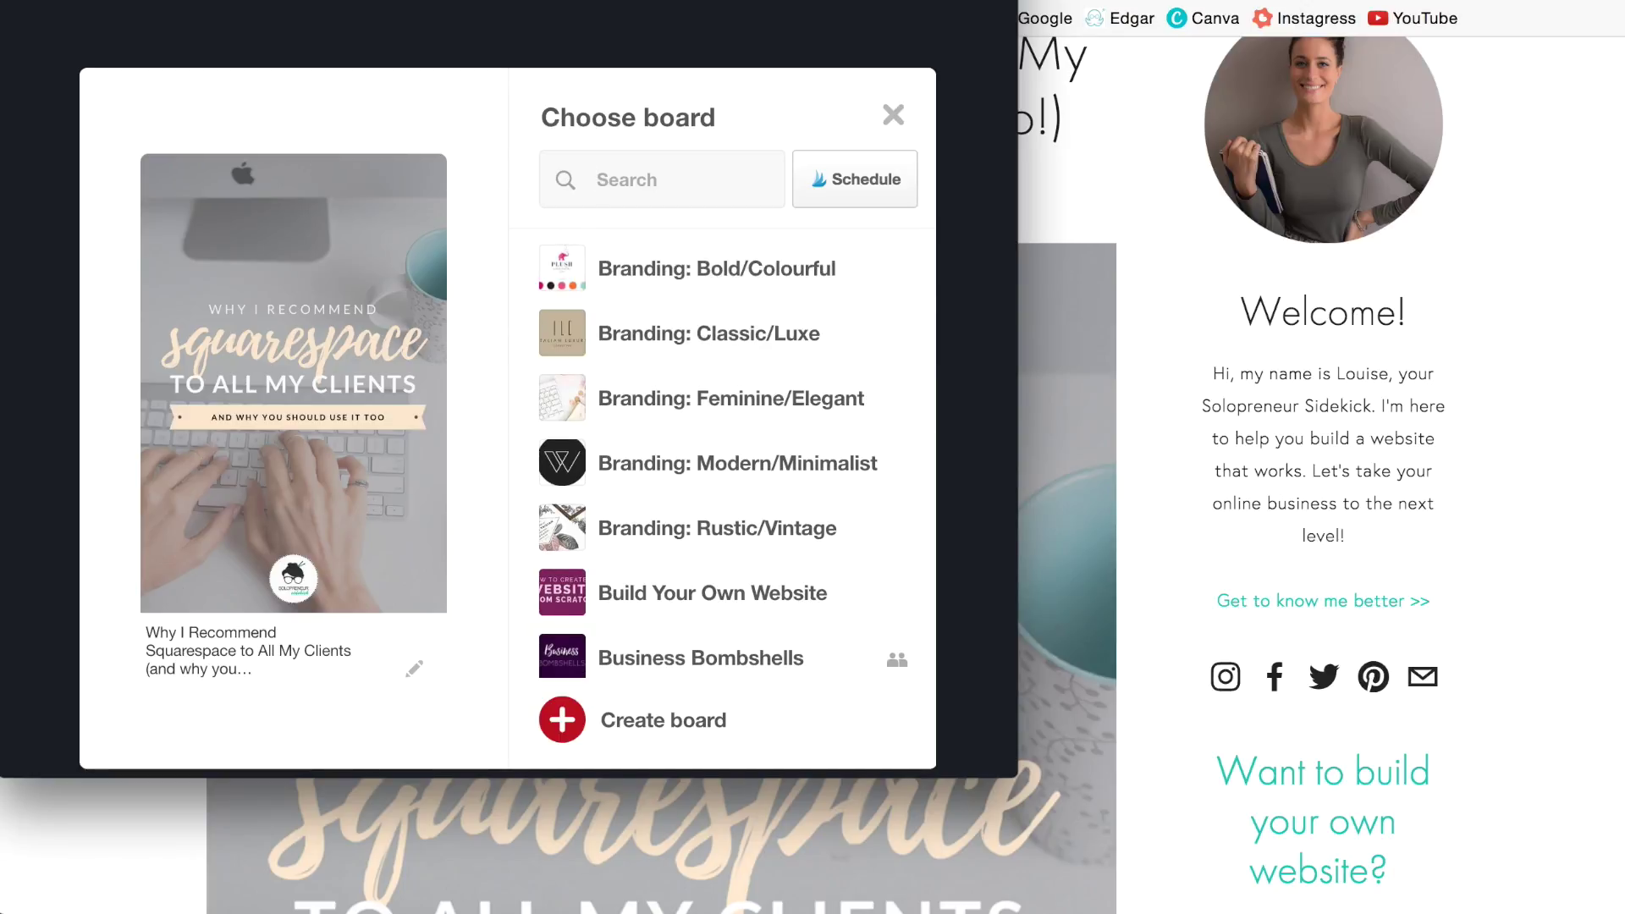
left_click(149, 43)
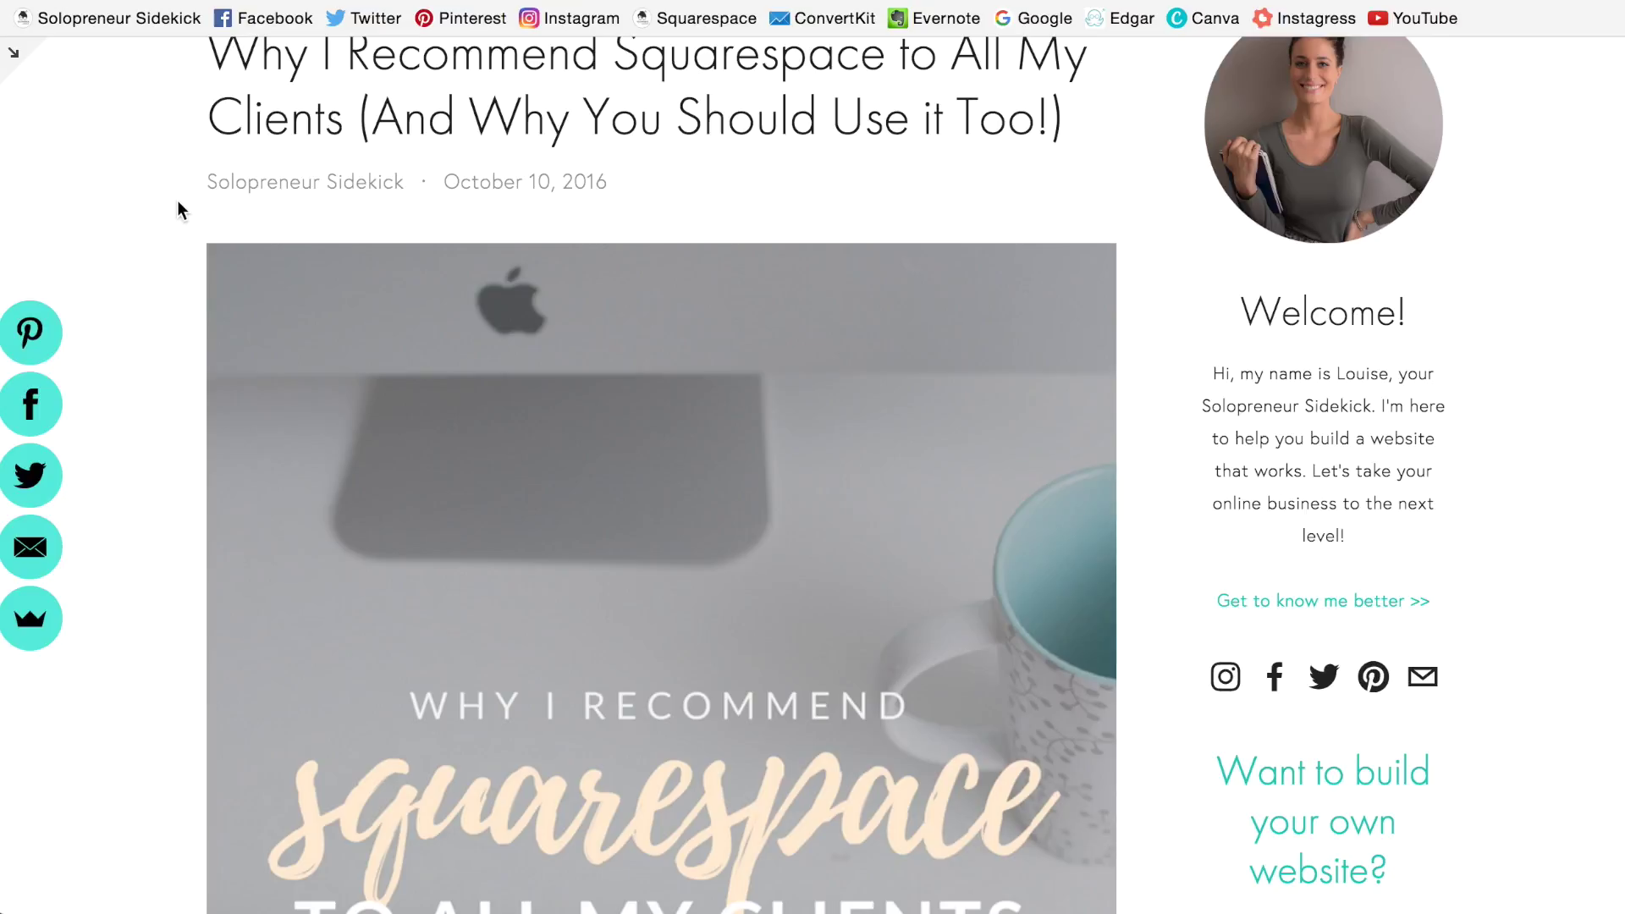